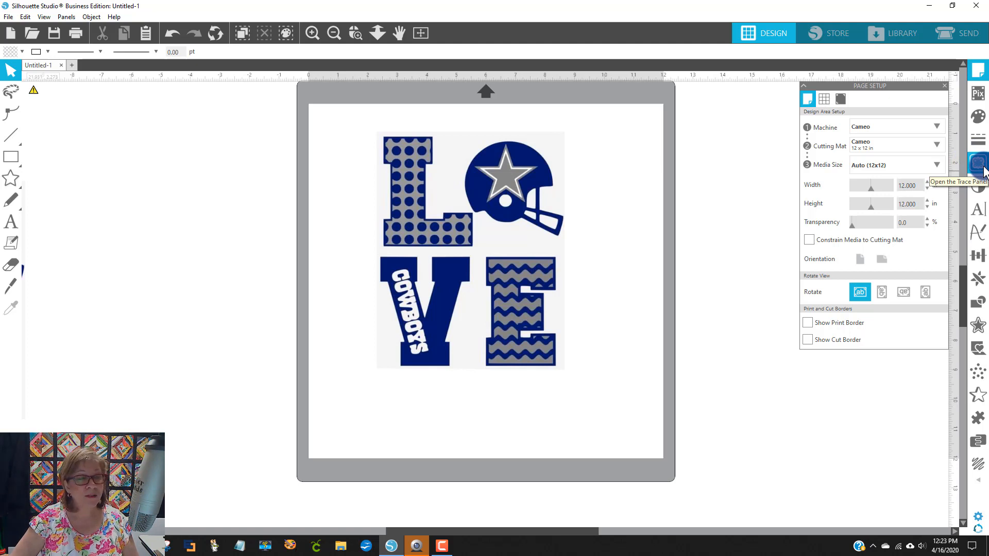
- Select the entire LOVE Cowboys image as the trace area
{"action": "left_click", "coordinate": [983, 167]}
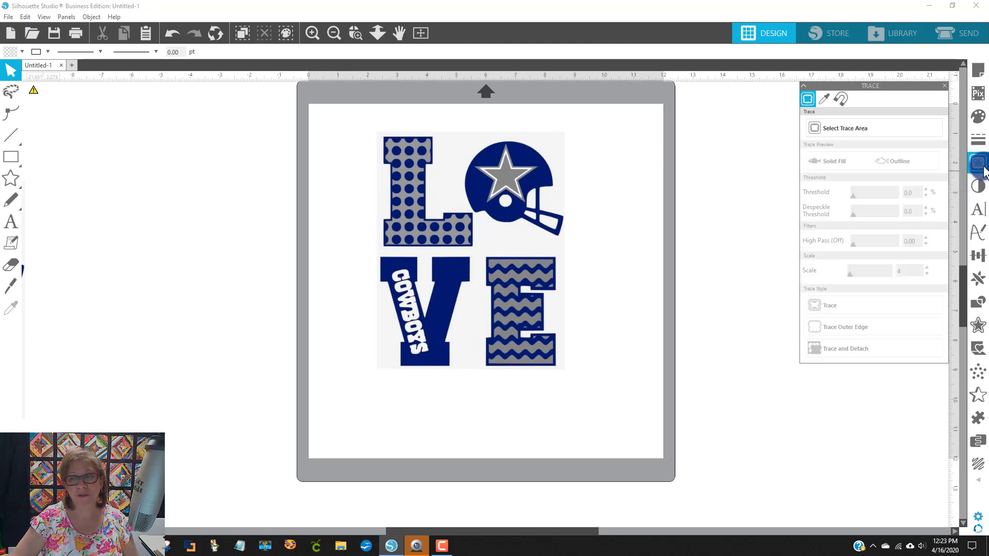
{"action": "left_click", "coordinate": [851, 130]}
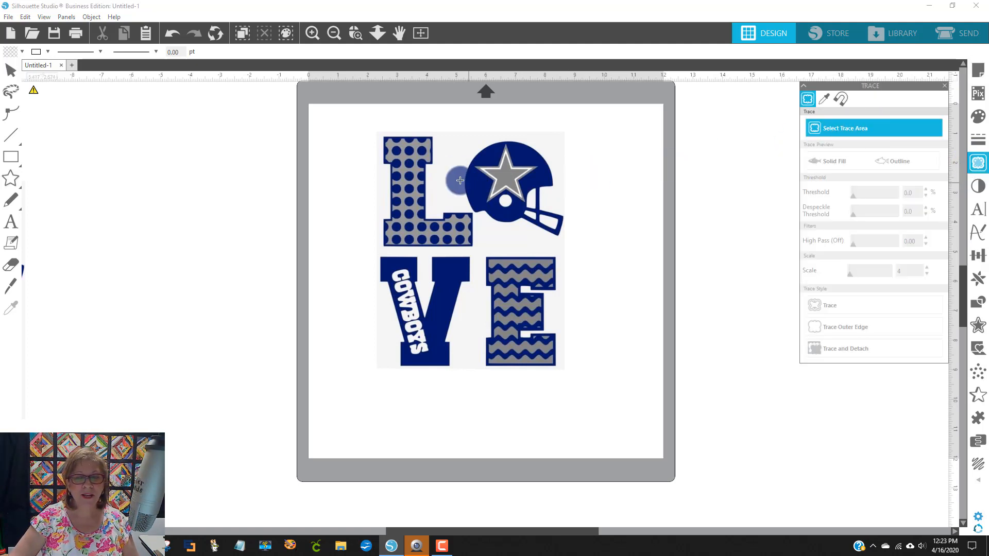
{"action": "mouse_move", "coordinate": [366, 125]}
{"action": "left_mouse_down"}
{"action": "mouse_move", "coordinate": [469, 294]}
{"action": "mouse_move", "coordinate": [573, 376]}
{"action": "left_mouse_up"}
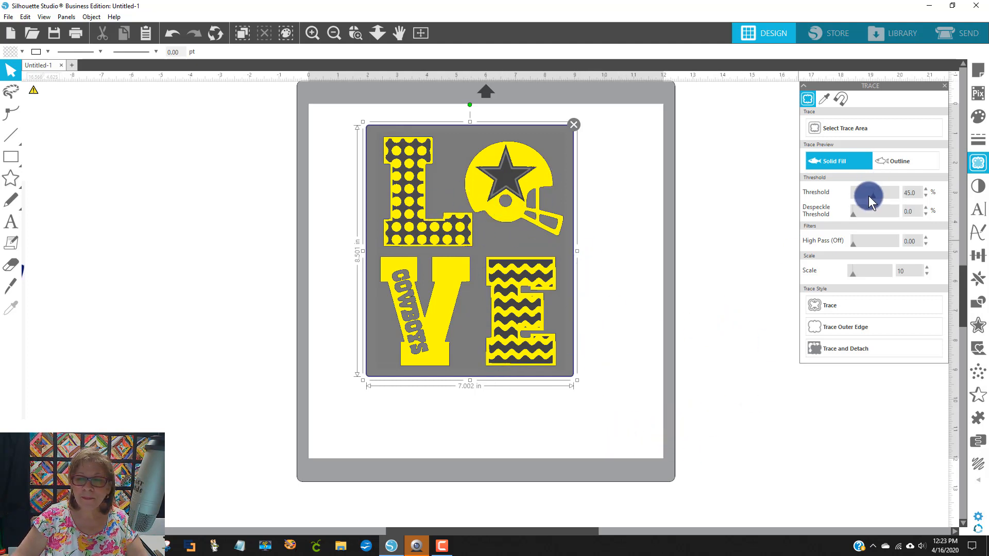
- Try trace thresholds of 27% and 31%, checking the preview closely around the L and the helmet
{"action": "mouse_move", "coordinate": [864, 196]}
{"action": "left_mouse_down"}
{"action": "mouse_move", "coordinate": [826, 204]}
{"action": "mouse_move", "coordinate": [885, 193]}
{"action": "mouse_move", "coordinate": [864, 197]}
{"action": "left_mouse_up"}
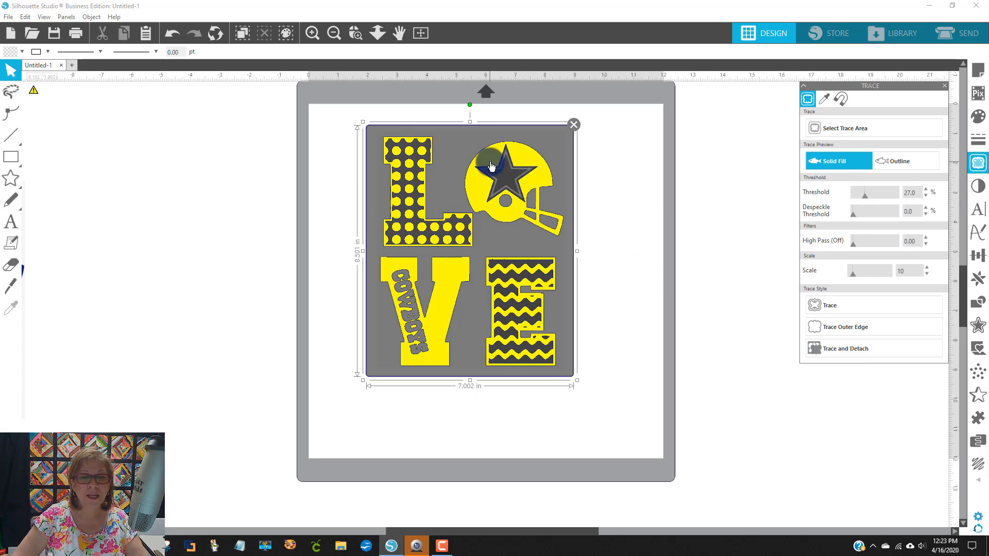
{"action": "left_click", "coordinate": [357, 34]}
{"action": "left_click_drag", "start_coordinate": [354, 131], "coordinate": [547, 233]}
{"action": "scroll", "coordinate": [747, 419], "scroll_direction": "down", "scroll_amount": 2}
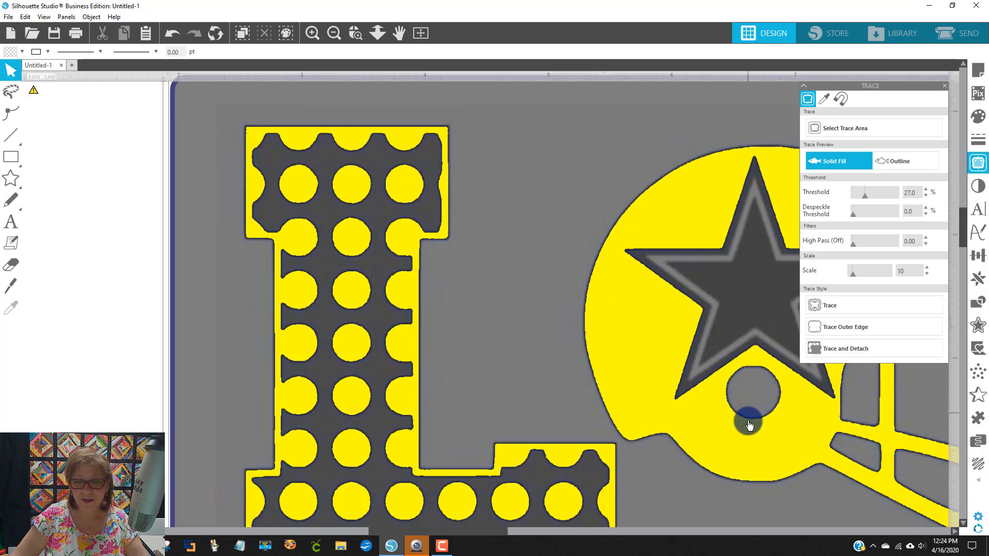
{"action": "left_click_drag", "start_coordinate": [864, 193], "coordinate": [867, 193]}
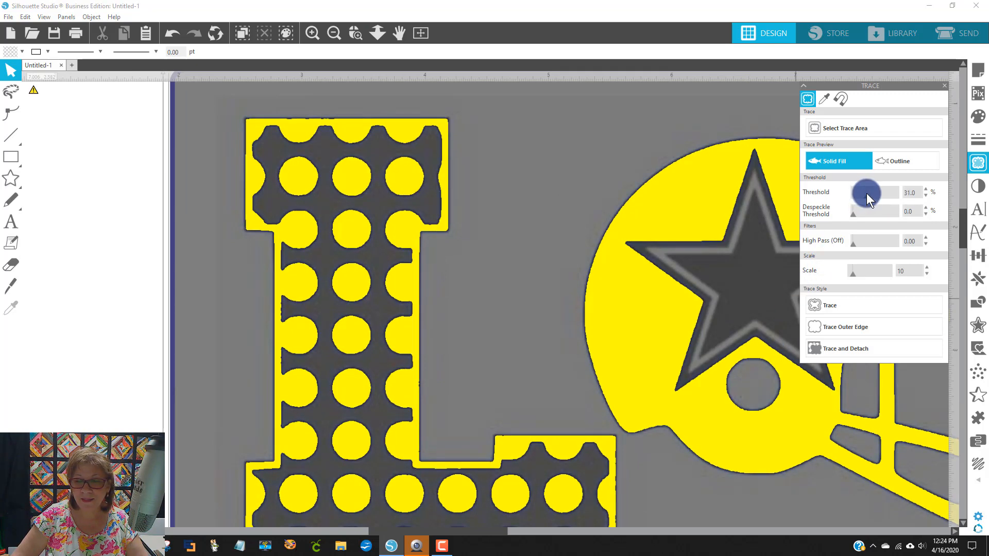
{"action": "left_click_drag", "start_coordinate": [481, 529], "coordinate": [570, 532]}
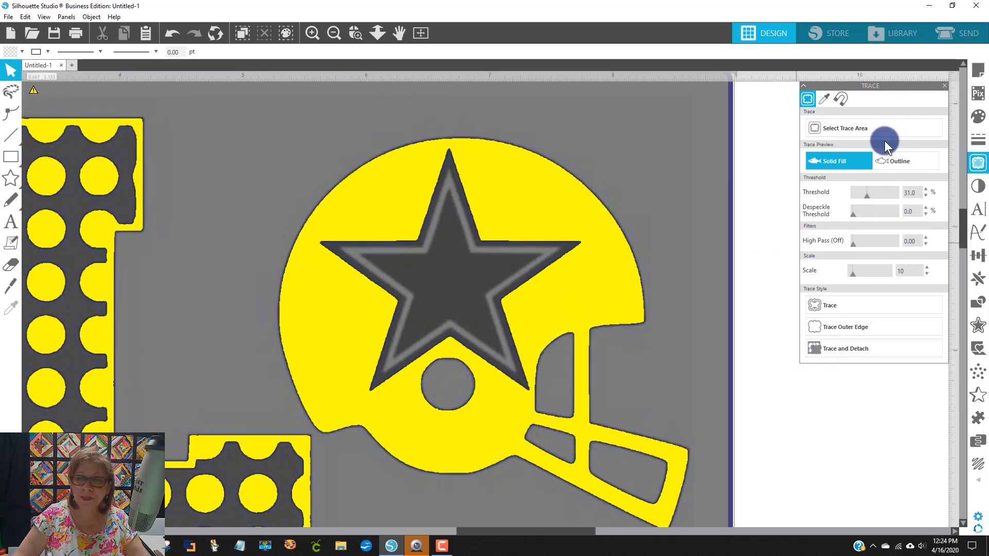
- Set the trace threshold to 68% after testing higher and lower levels, and trace the selected area
{"action": "left_click_drag", "start_coordinate": [873, 195], "coordinate": [893, 192]}
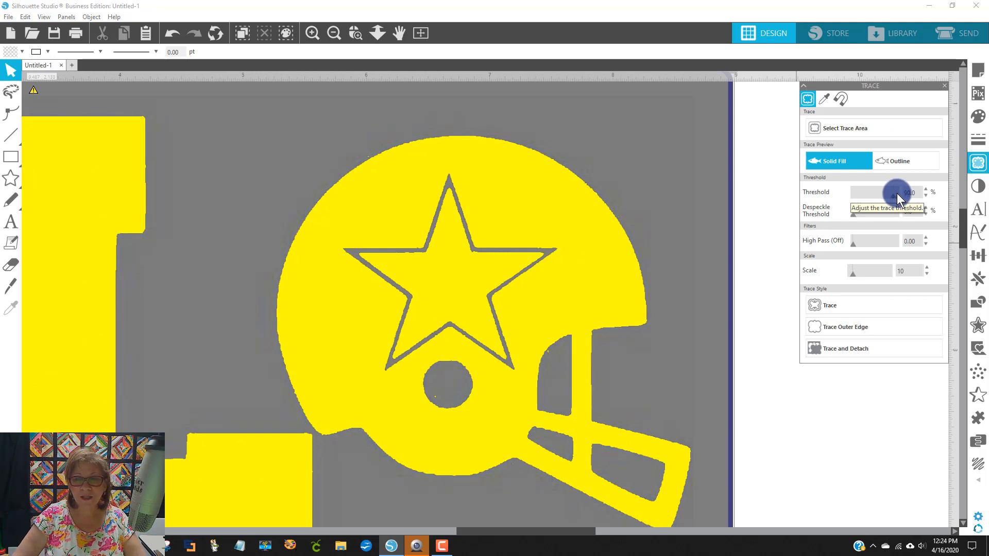
{"action": "left_click", "coordinate": [898, 194]}
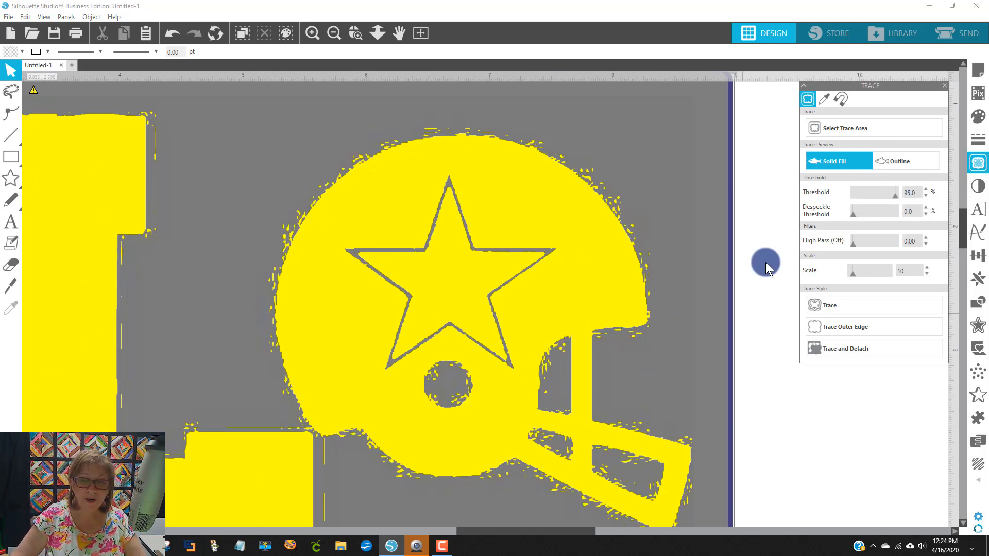
{"action": "left_click_drag", "start_coordinate": [887, 196], "coordinate": [881, 199]}
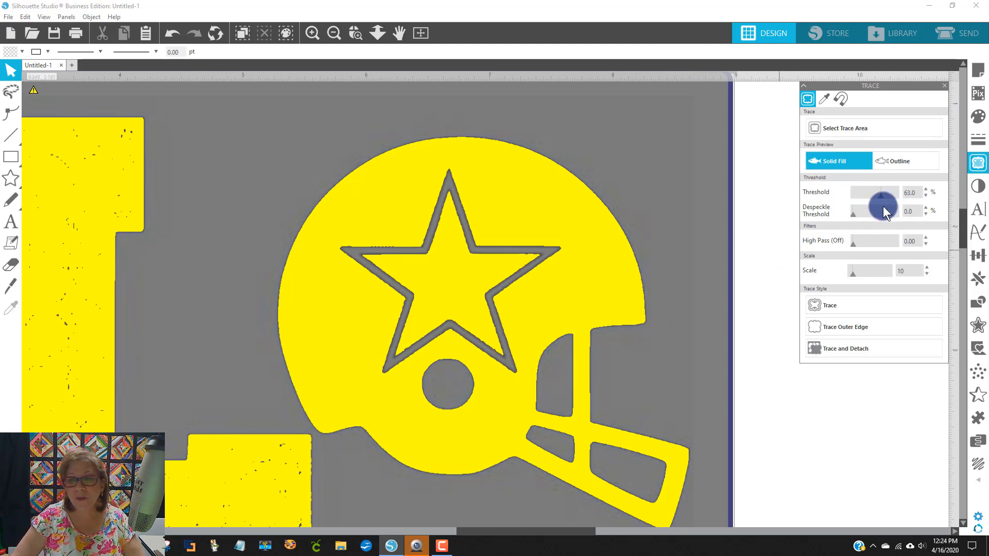
{"action": "left_click", "coordinate": [873, 196]}
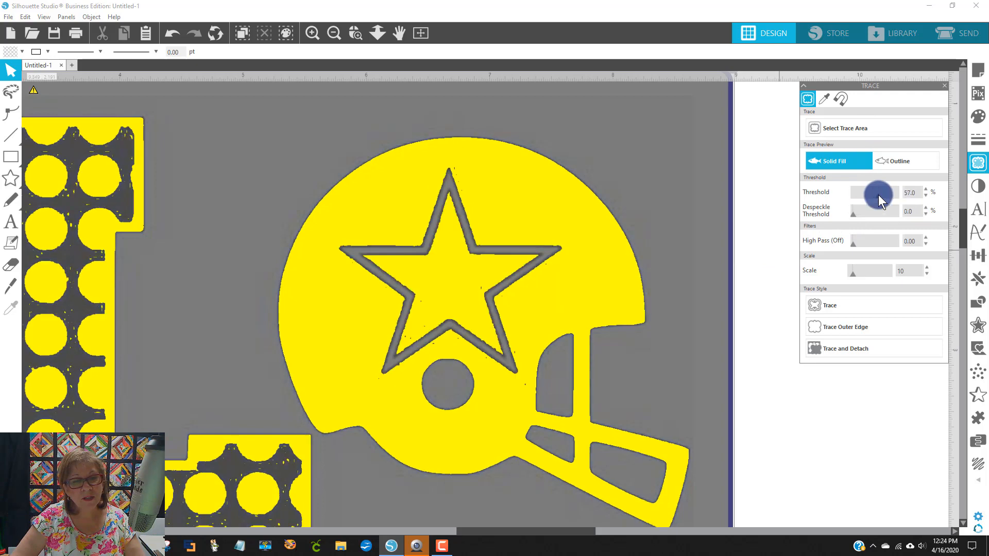
{"action": "left_click_drag", "start_coordinate": [879, 194], "coordinate": [883, 194]}
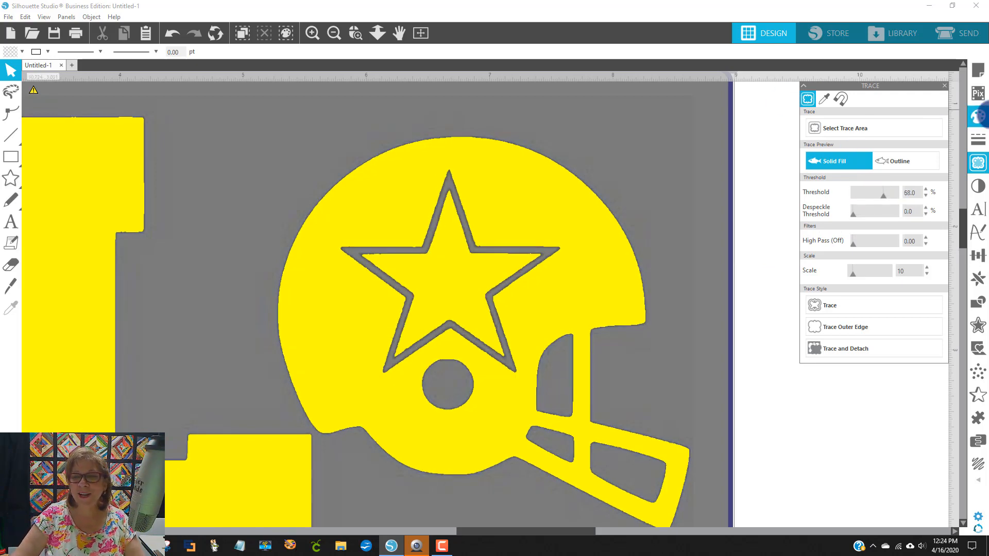
{"action": "left_click", "coordinate": [824, 305]}
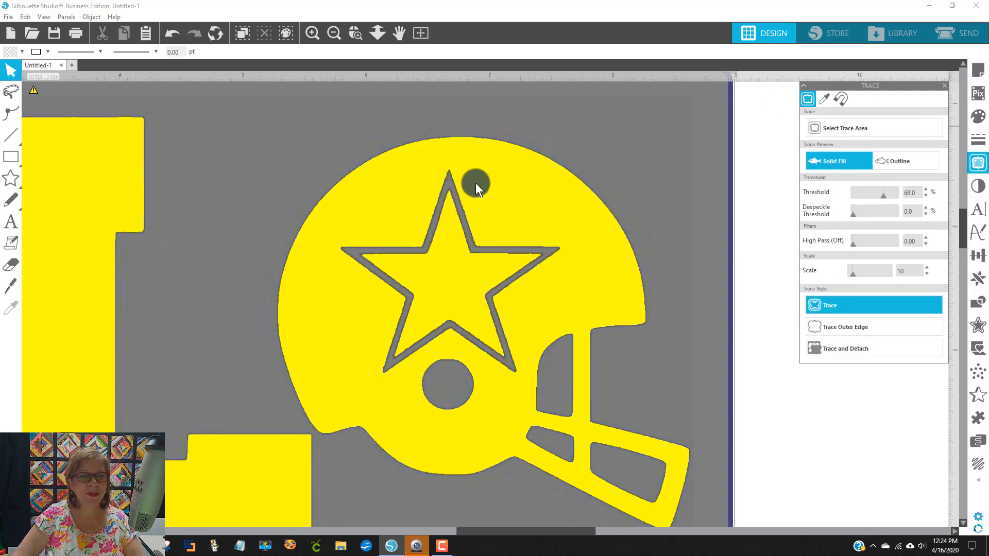
- Move the original image off the traced outlines to the empty area beside the cutting mat
{"action": "left_click", "coordinate": [332, 34]}
{"action": "left_click", "coordinate": [330, 35]}
{"action": "left_click", "coordinate": [330, 35]}
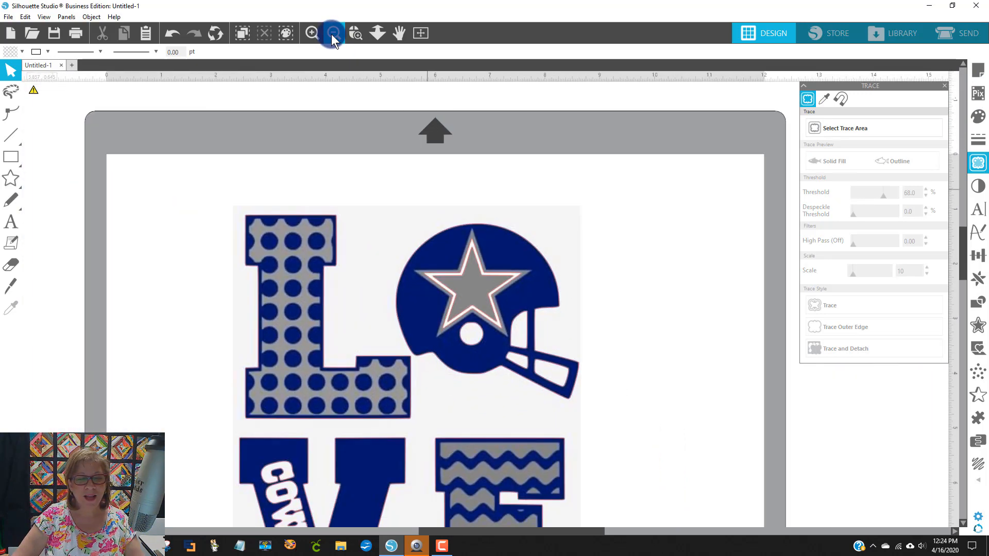
{"action": "left_click", "coordinate": [332, 34]}
{"action": "left_click", "coordinate": [332, 34]}
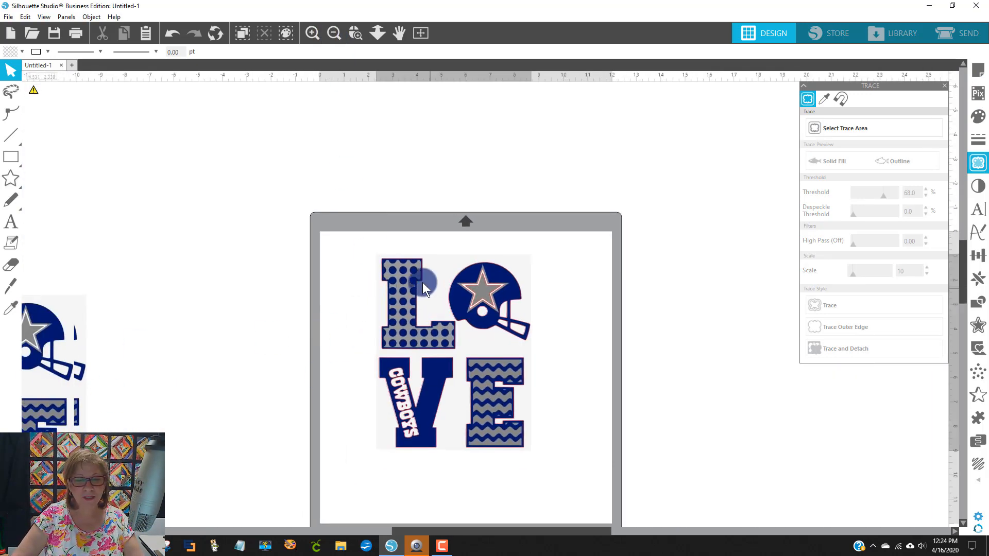
{"action": "mouse_move", "coordinate": [425, 285]}
{"action": "left_mouse_down"}
{"action": "mouse_move", "coordinate": [221, 221]}
{"action": "mouse_move", "coordinate": [175, 164]}
{"action": "left_mouse_up"}
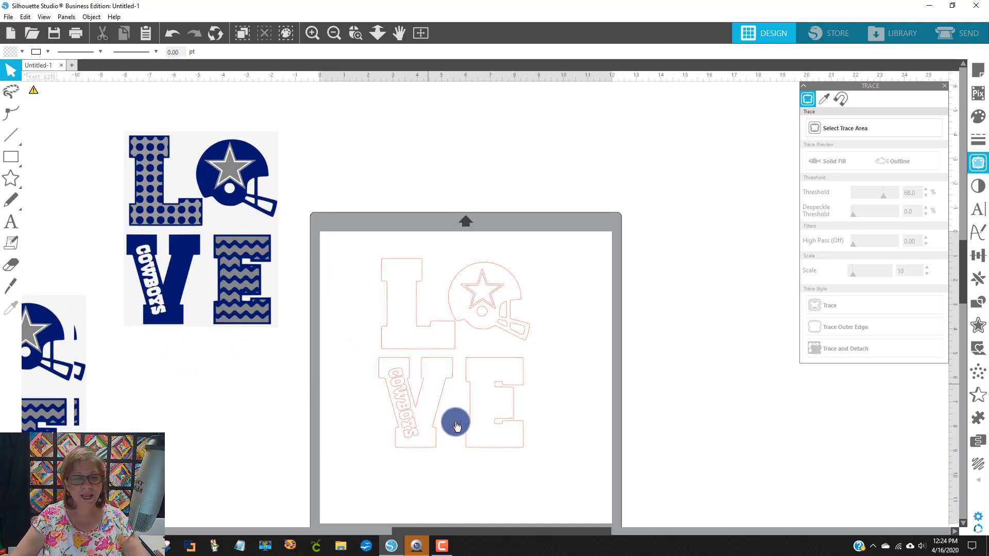
- Fill the traced LOVE outlines with a pale blue color
{"action": "left_click", "coordinate": [392, 264]}
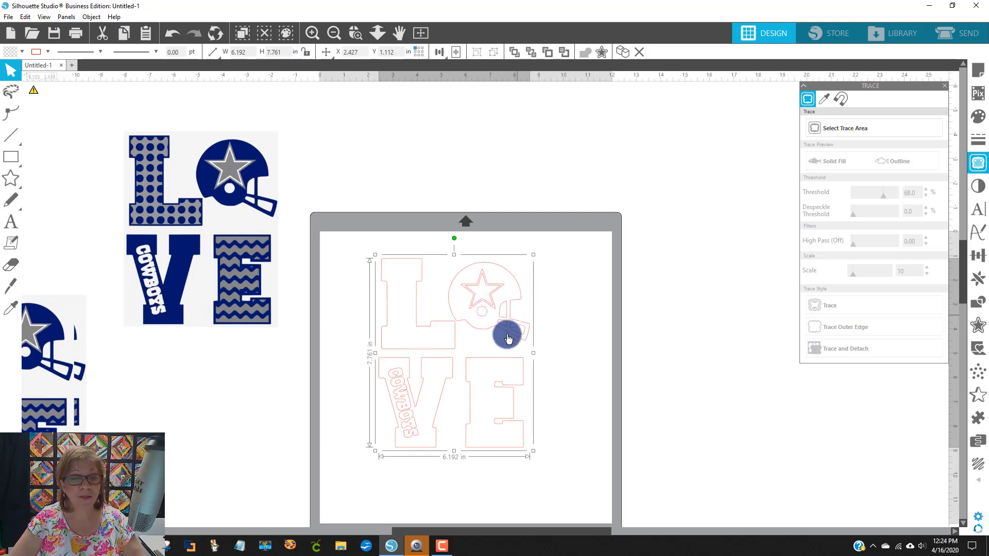
{"action": "left_click", "coordinate": [8, 54]}
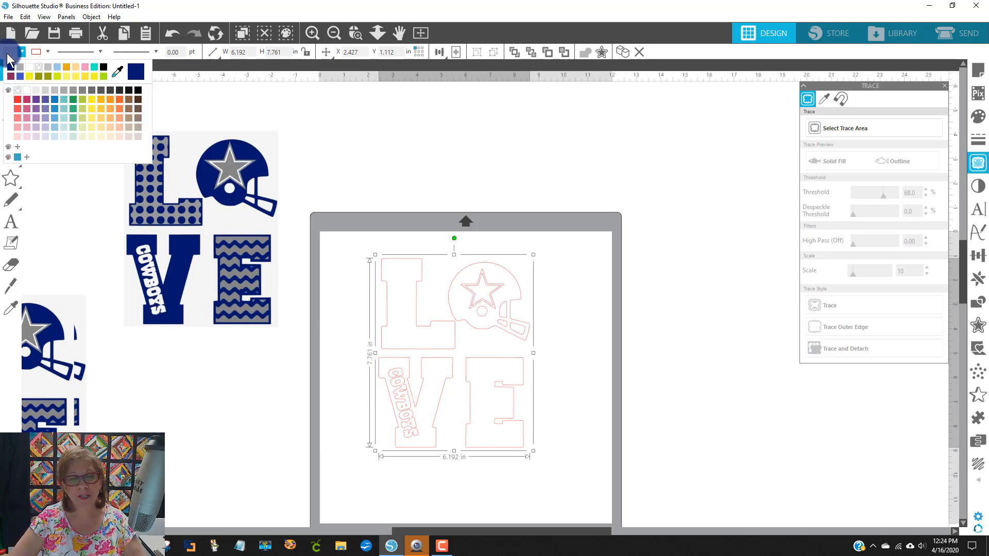
{"action": "left_click", "coordinate": [63, 128]}
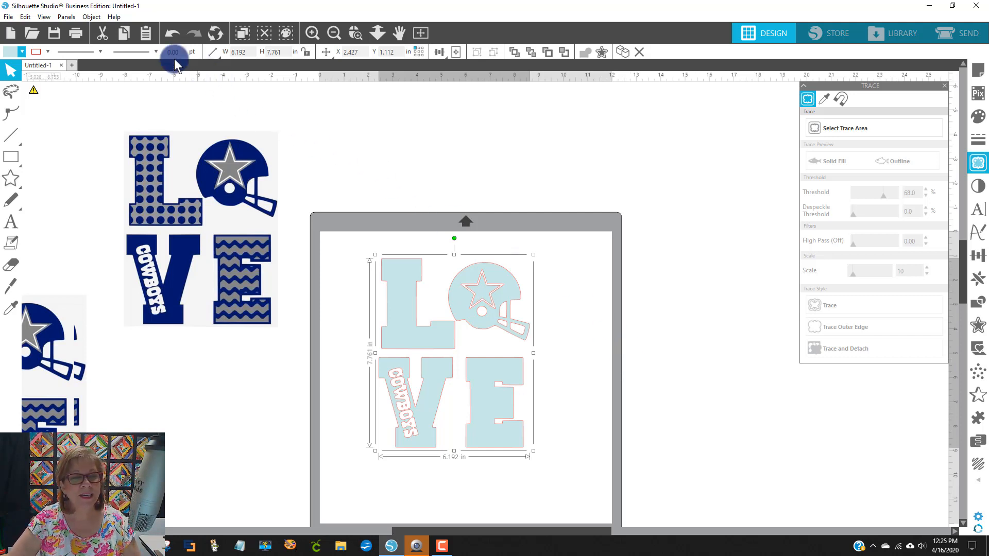
- Release the compound path of the traced LOVE design and deselect its pieces
{"action": "left_click", "coordinate": [92, 19]}
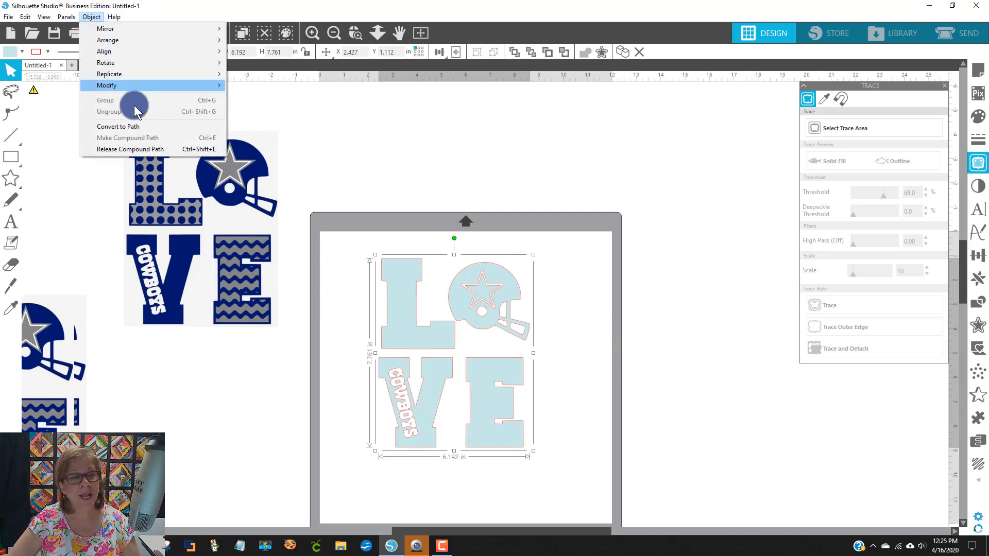
{"action": "left_click", "coordinate": [148, 150]}
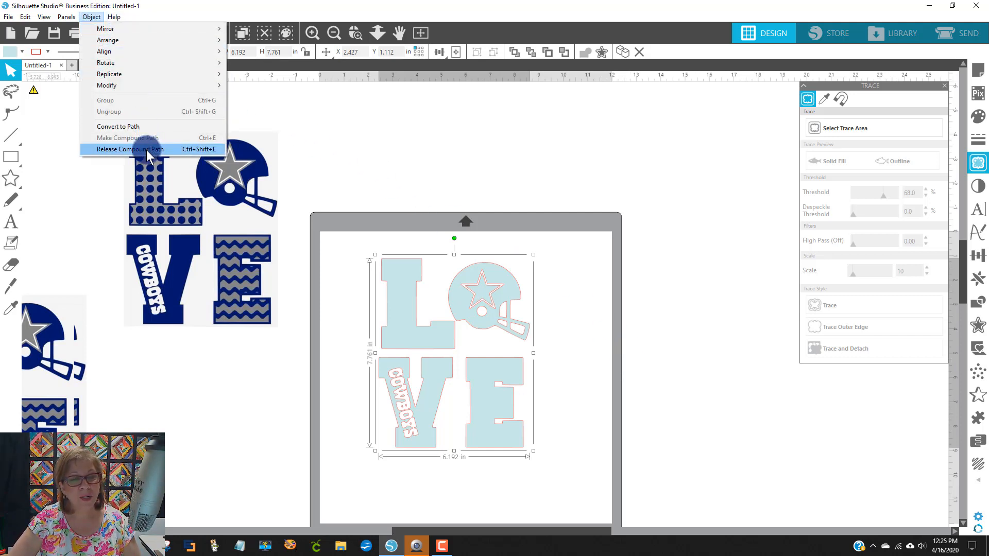
{"action": "left_click", "coordinate": [740, 129]}
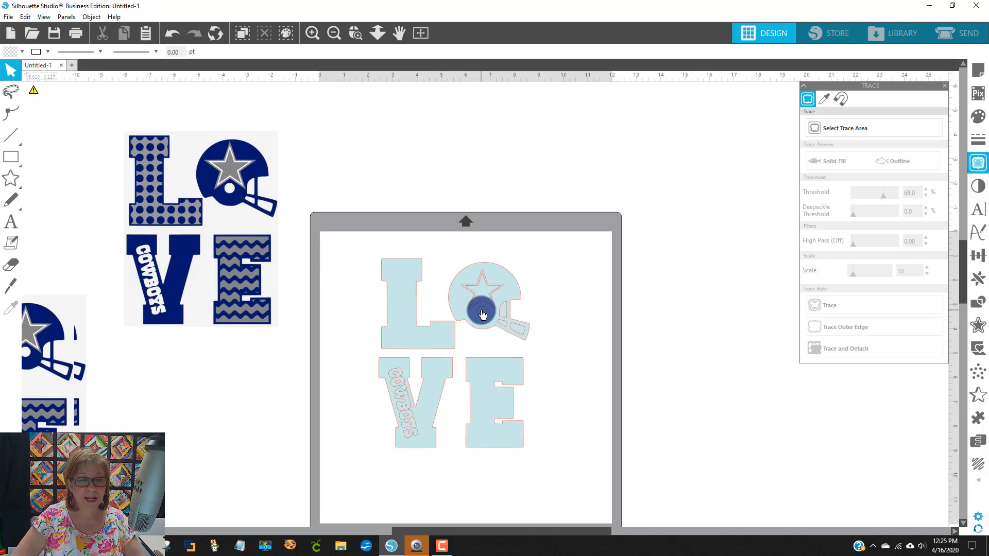
- Try moving the ear-hole circle out of the helmet, and undo the move
{"action": "left_click_drag", "start_coordinate": [482, 314], "coordinate": [599, 256]}
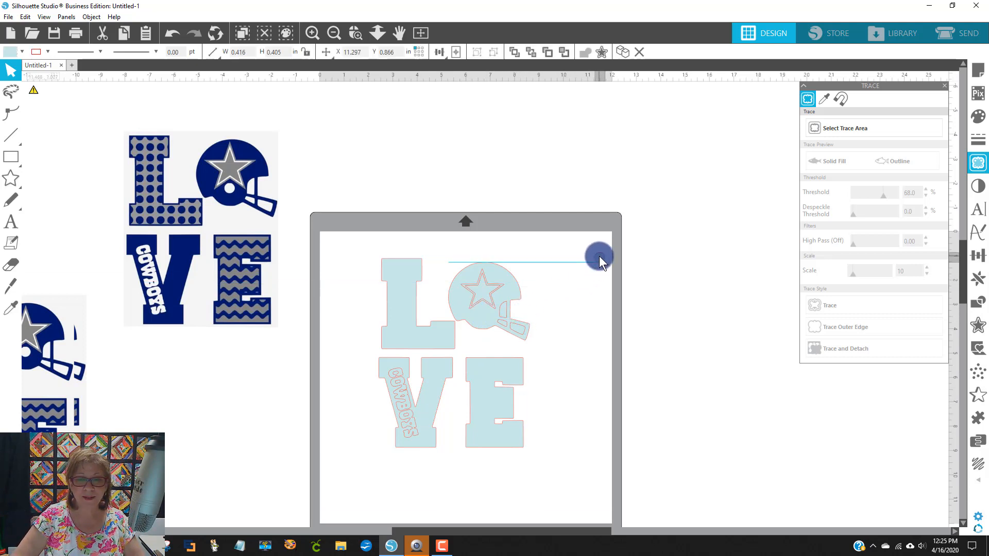
{"action": "left_click", "coordinate": [168, 35]}
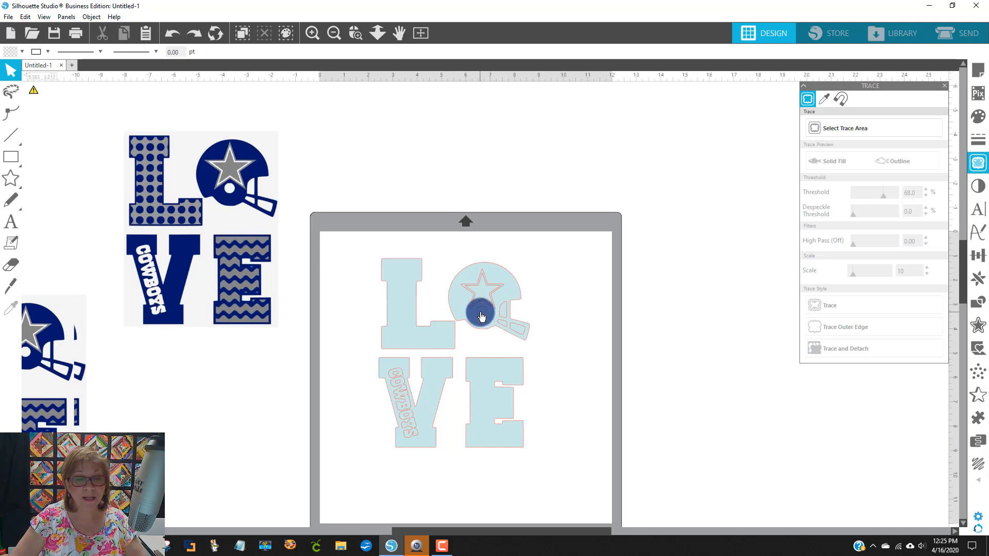
- Subtract the ear-hole circle from the helmet shape
{"action": "left_click", "coordinate": [483, 317]}
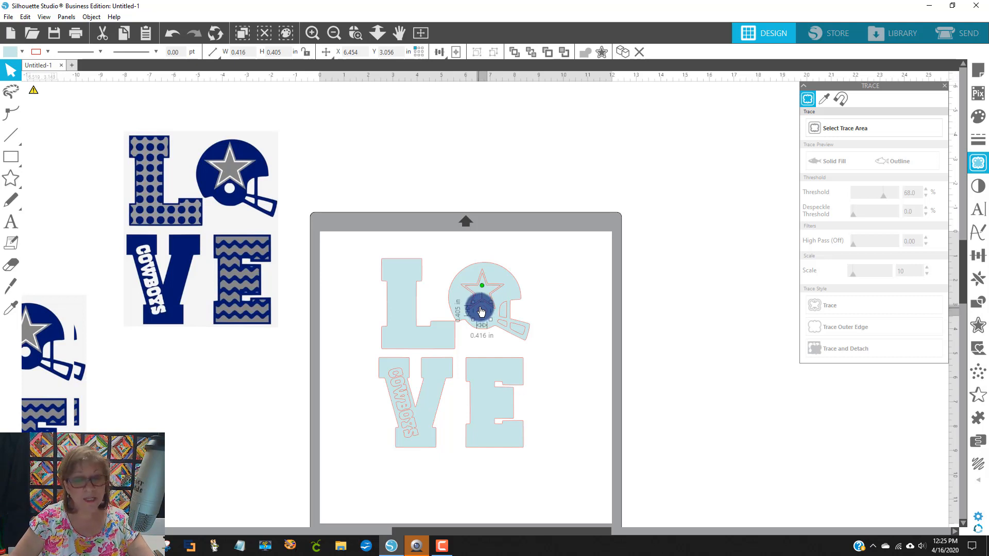
{"action": "left_click", "coordinate": [511, 293]}
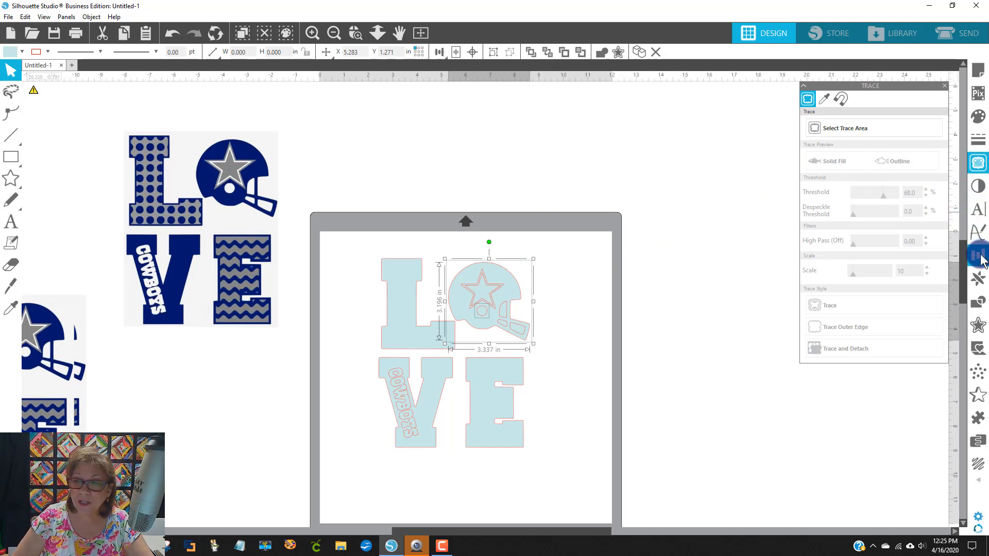
{"action": "left_click", "coordinate": [982, 305]}
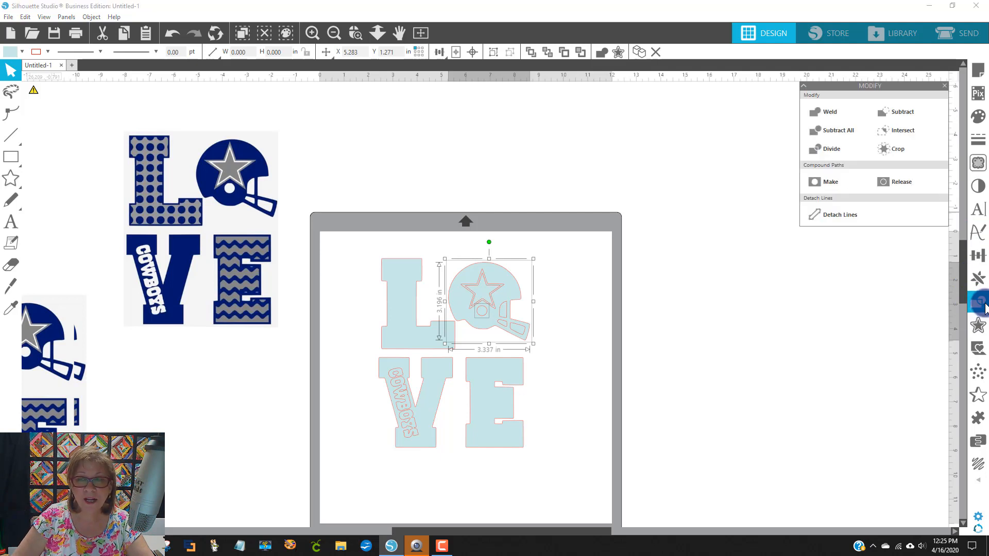
{"action": "left_click", "coordinate": [934, 118]}
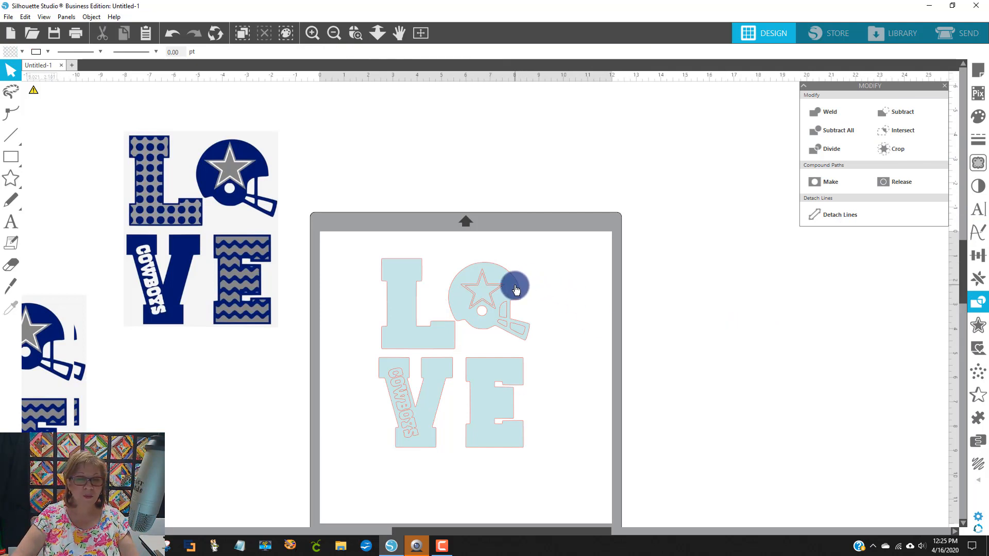
- Shift the helmet away from its star and face-mask pieces to check the cut-out, and undo the move
{"action": "mouse_move", "coordinate": [516, 290]}
{"action": "left_mouse_down"}
{"action": "mouse_move", "coordinate": [559, 208]}
{"action": "mouse_move", "coordinate": [587, 191]}
{"action": "mouse_move", "coordinate": [526, 277]}
{"action": "left_mouse_up"}
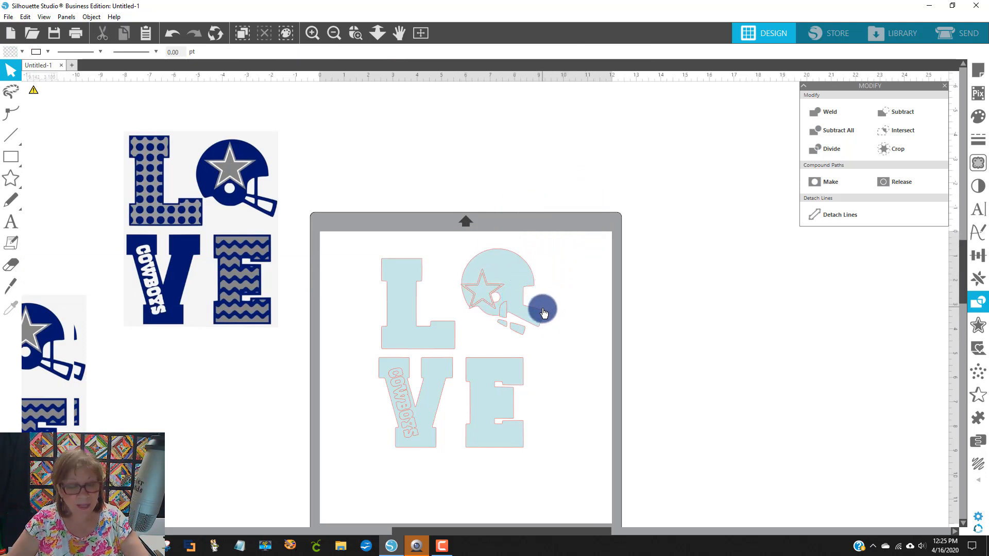
{"action": "key", "text": "ctrl+z"}
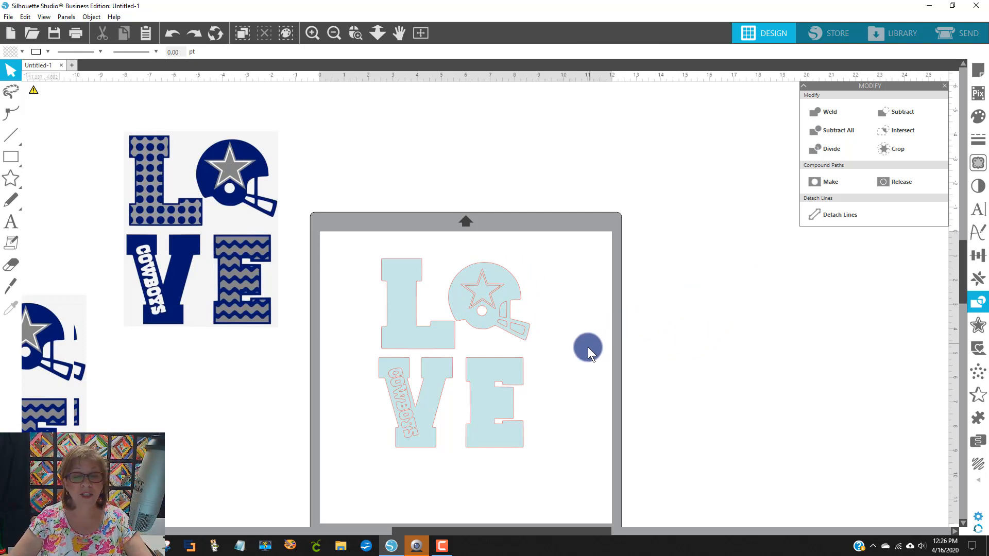
- Subtract the face-mask opening pieces from the helmet shape
{"action": "mouse_move", "coordinate": [514, 330]}
{"action": "left_mouse_down"}
{"action": "mouse_move", "coordinate": [505, 310]}
{"action": "mouse_move", "coordinate": [505, 324]}
{"action": "mouse_move", "coordinate": [525, 334]}
{"action": "mouse_move", "coordinate": [502, 309]}
{"action": "mouse_move", "coordinate": [503, 324]}
{"action": "mouse_move", "coordinate": [530, 334]}
{"action": "mouse_move", "coordinate": [514, 326]}
{"action": "left_mouse_up"}
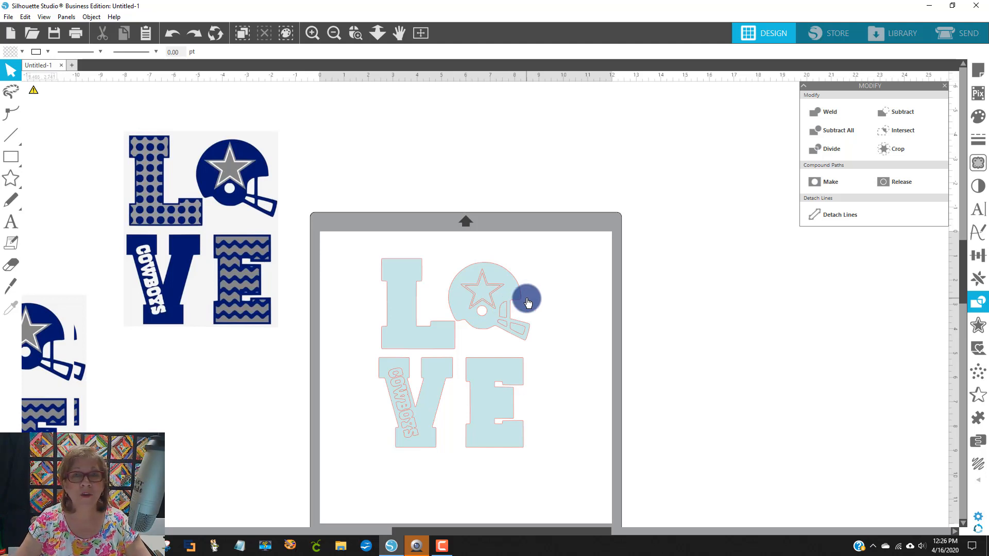
{"action": "left_click", "coordinate": [502, 311]}
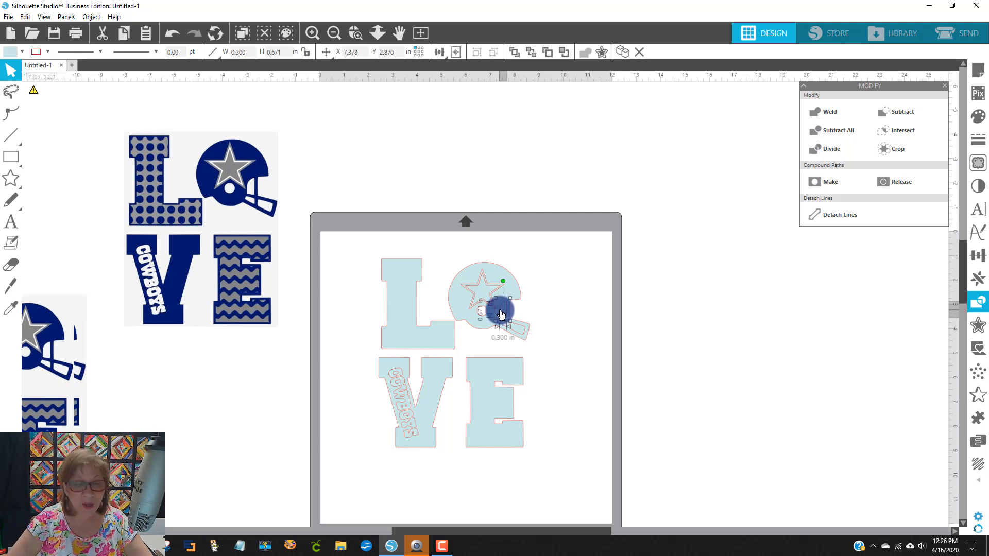
{"action": "left_click_drag", "start_coordinate": [504, 327], "coordinate": [528, 338]}
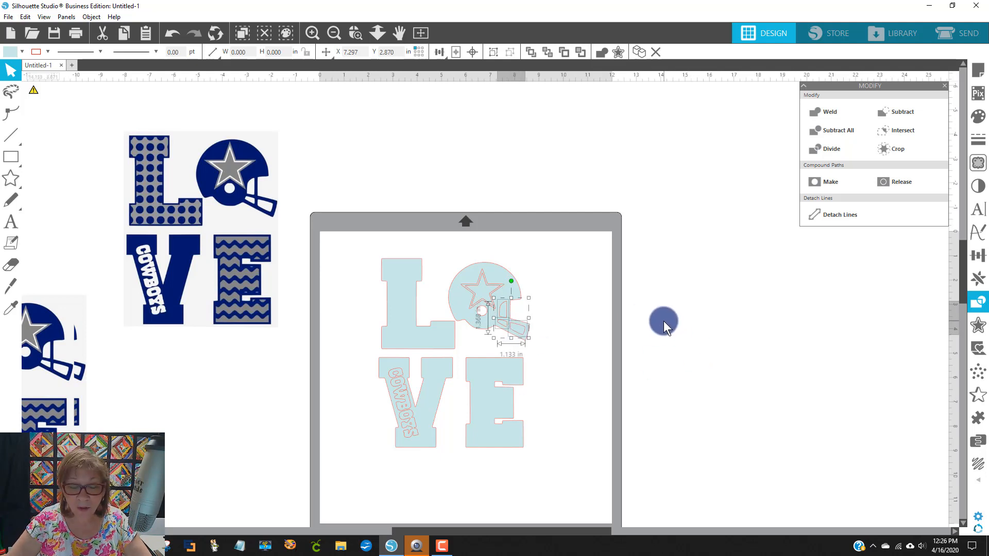
{"action": "left_click", "coordinate": [470, 274]}
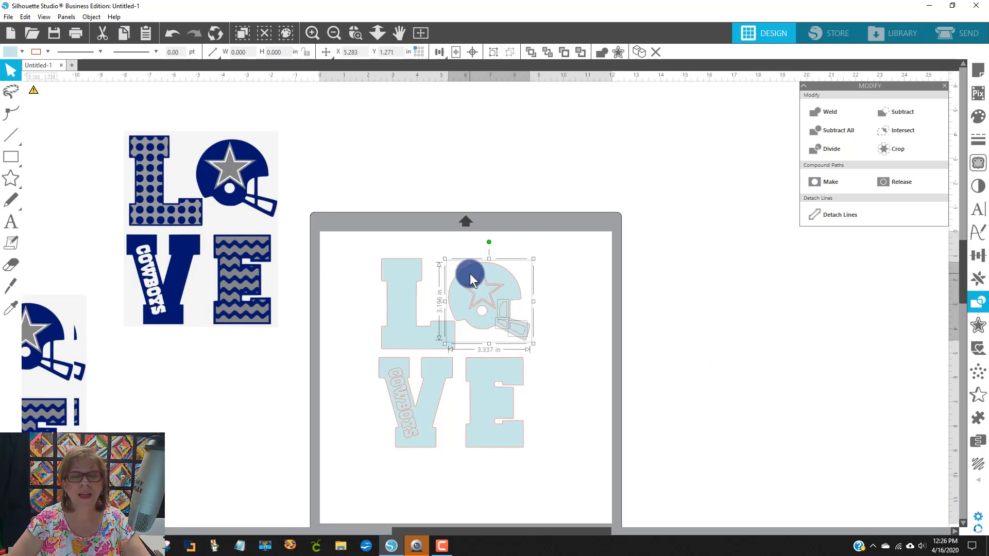
{"action": "left_click", "coordinate": [981, 305]}
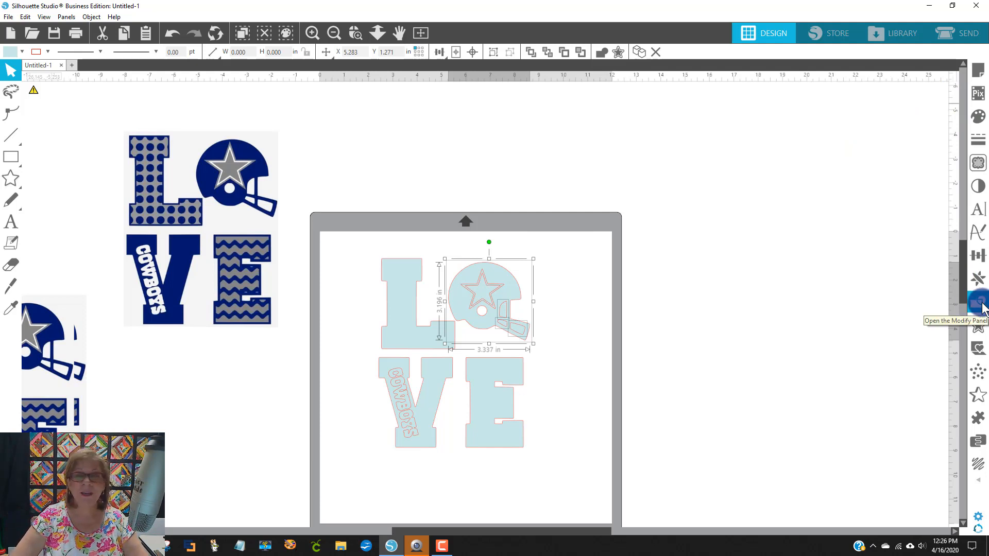
{"action": "left_click", "coordinate": [978, 305]}
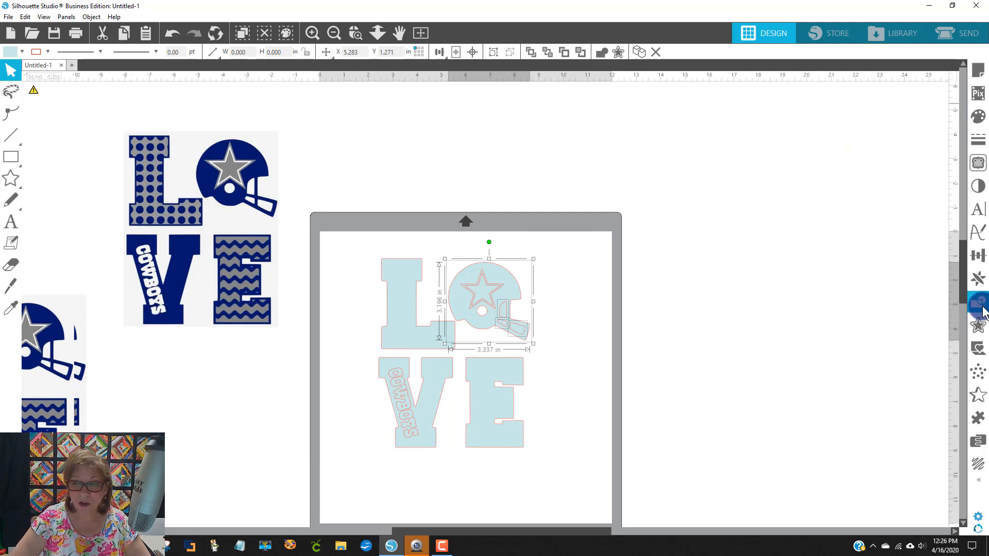
{"action": "left_click", "coordinate": [877, 112]}
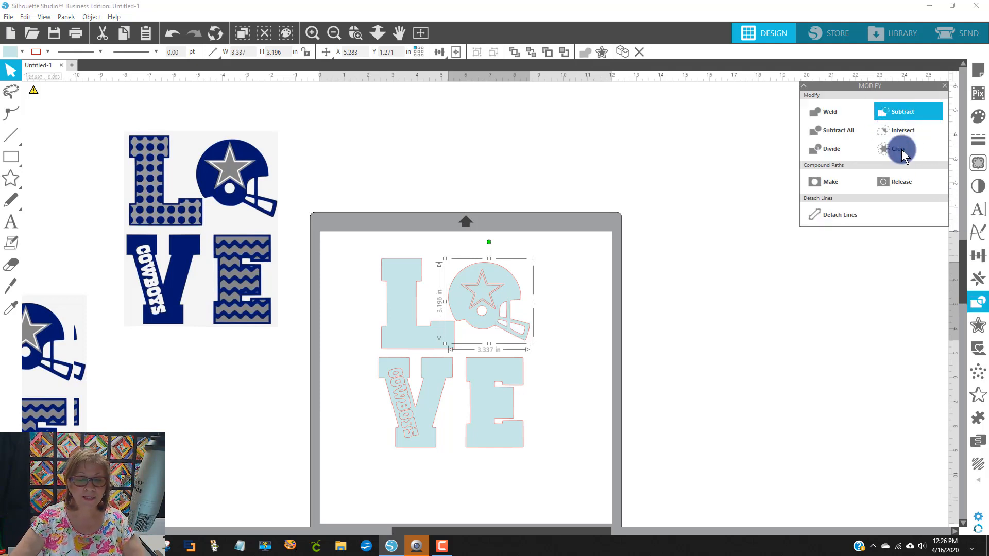
- Shift the helmet upward off its star to check the face-mask cut-out, and undo the move
{"action": "left_click", "coordinate": [654, 321]}
{"action": "left_click_drag", "start_coordinate": [508, 284], "coordinate": [515, 259]}
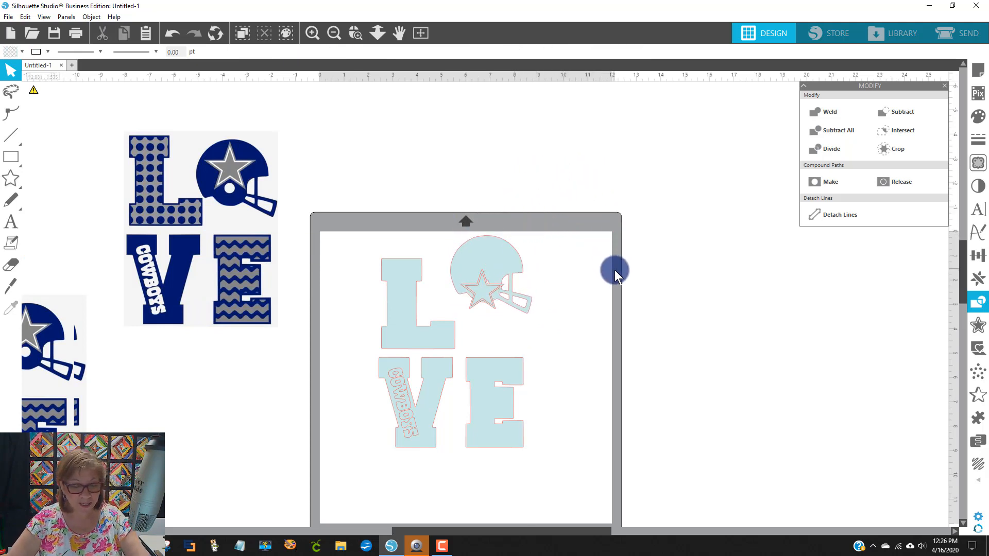
{"action": "key", "text": "ctrl+z"}
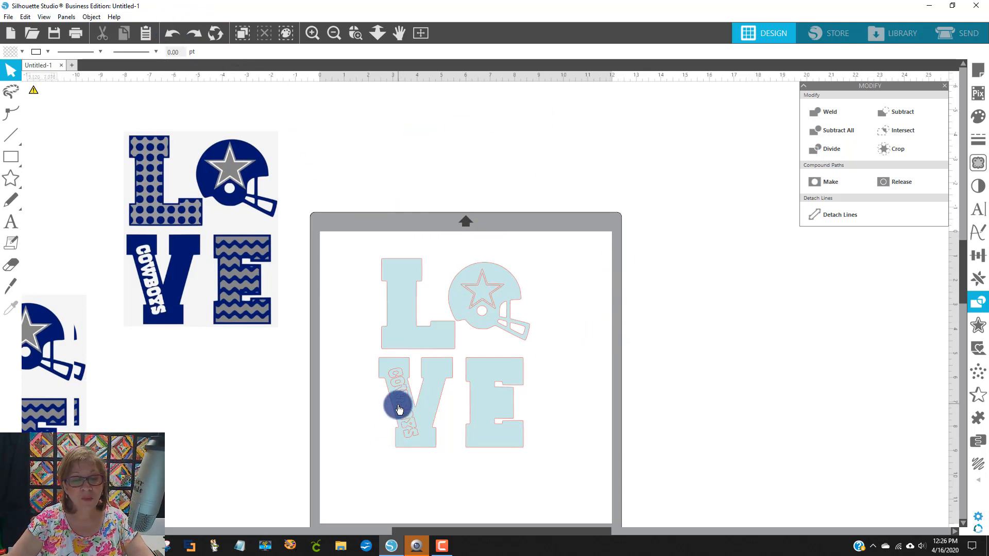
- Subtract the COWBOYS lettering from the letter V
{"action": "left_click", "coordinate": [411, 439]}
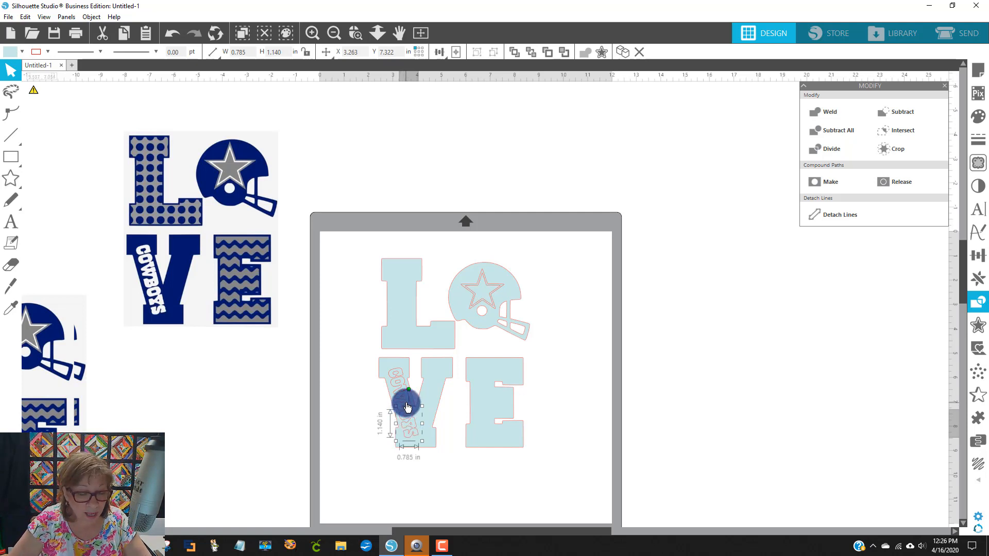
{"action": "left_click_drag", "start_coordinate": [407, 407], "coordinate": [399, 364]}
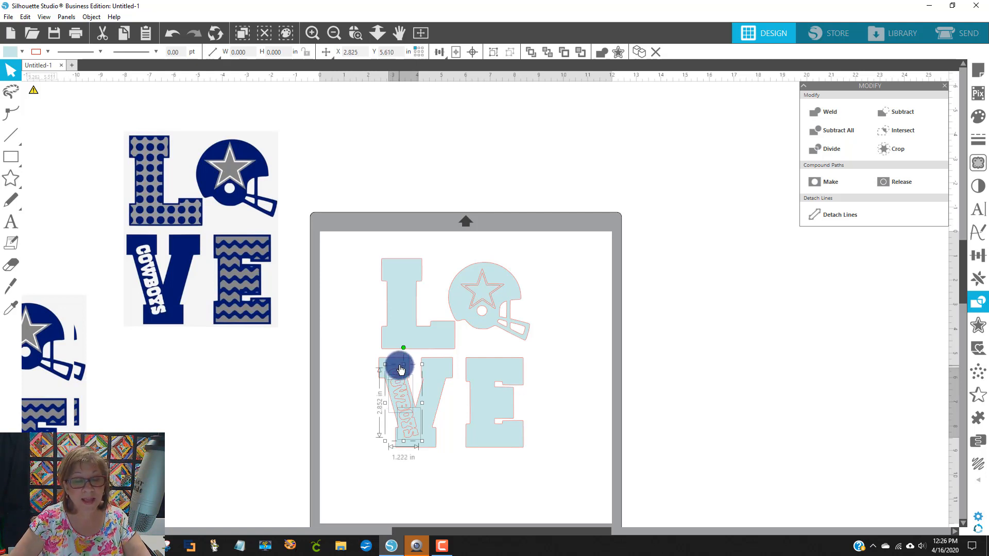
{"action": "left_click", "coordinate": [411, 410]}
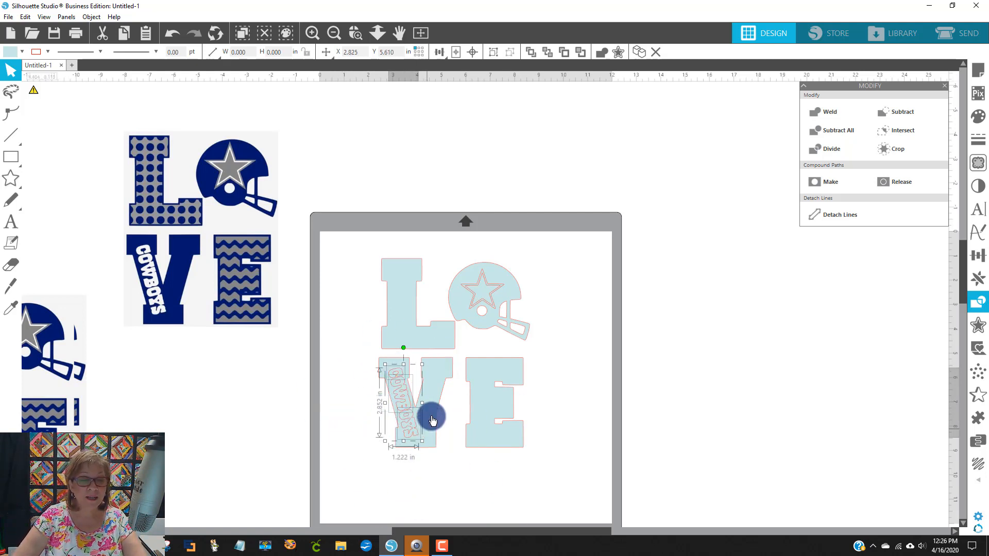
{"action": "left_click", "coordinate": [435, 373]}
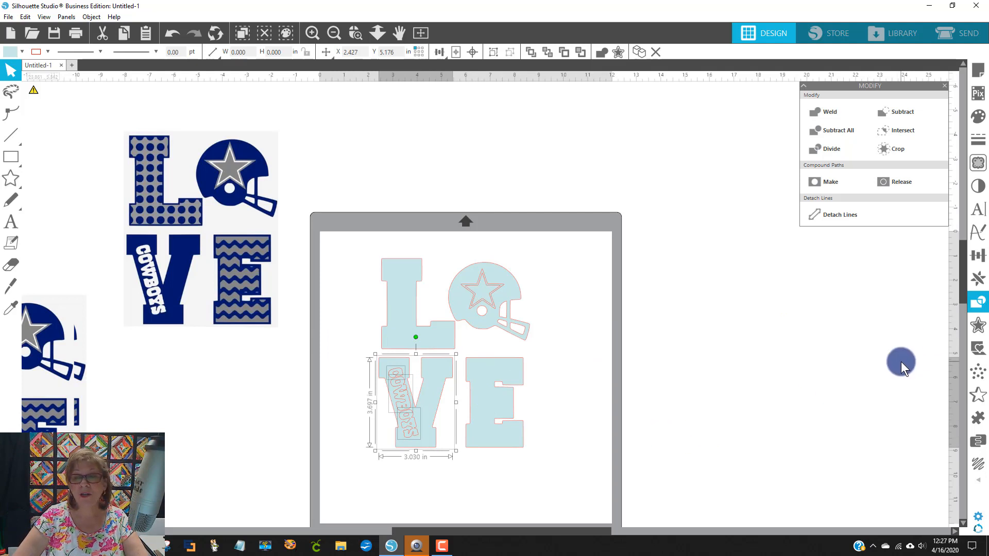
{"action": "left_click", "coordinate": [980, 305]}
{"action": "left_click", "coordinate": [904, 110]}
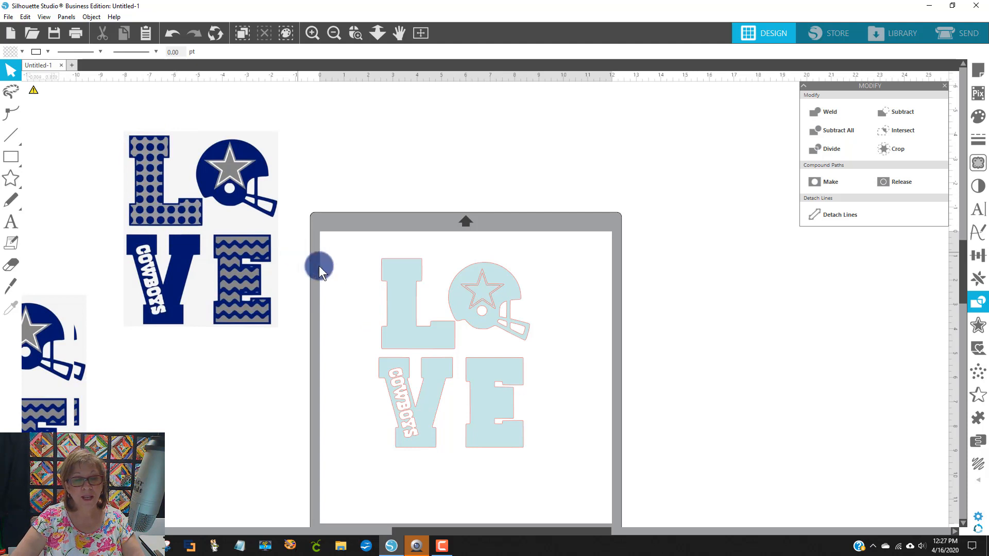
- Create a 0.125 in internal offset of the letter L with sharp corners and fill it with grey
{"action": "left_click", "coordinate": [407, 308]}
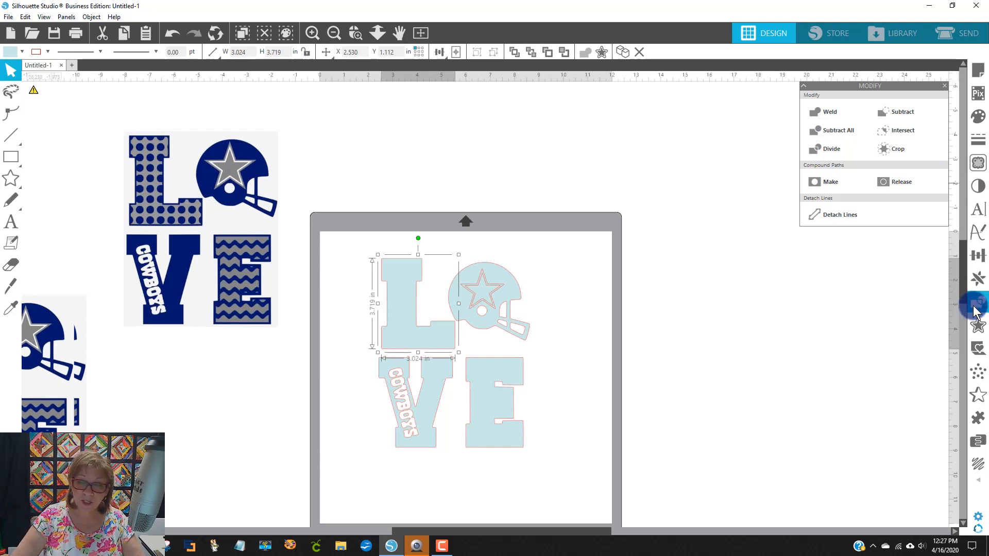
{"action": "left_click", "coordinate": [976, 327]}
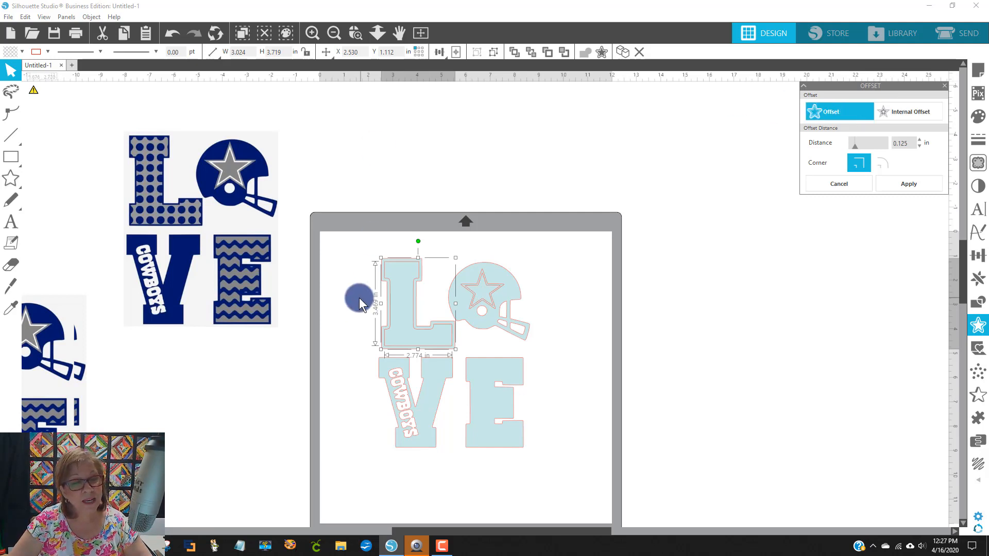
{"action": "left_click", "coordinate": [10, 53]}
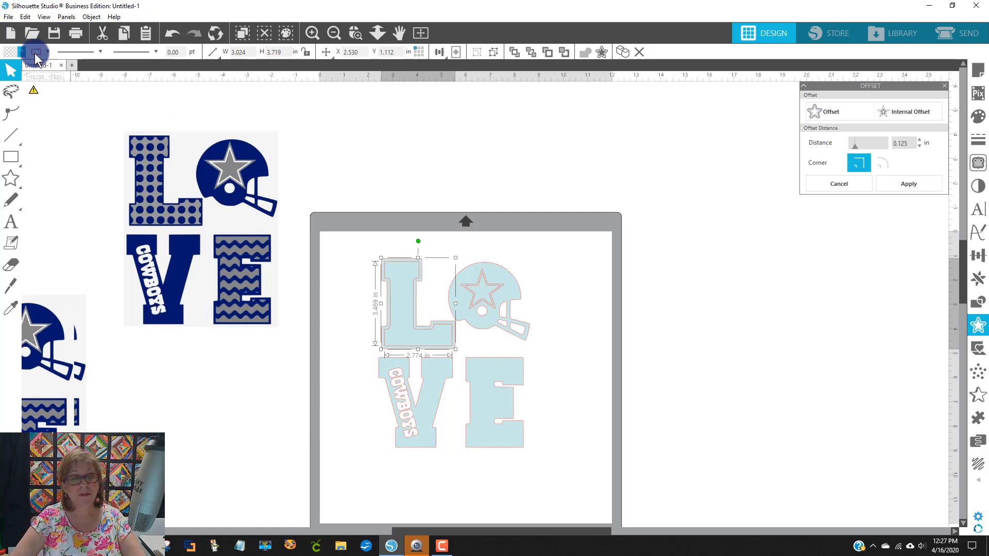
{"action": "left_click", "coordinate": [9, 54]}
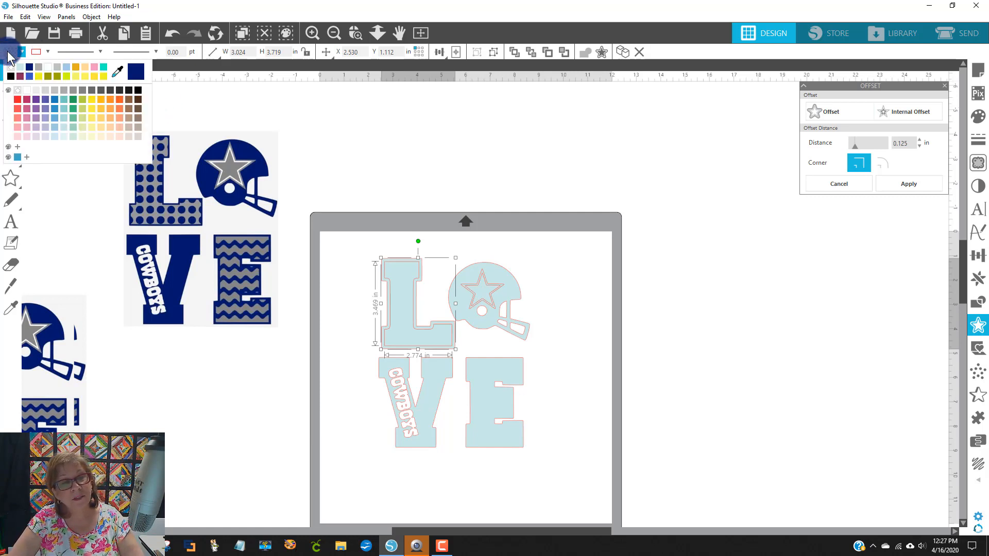
{"action": "left_click", "coordinate": [40, 63]}
{"action": "left_click", "coordinate": [681, 138]}
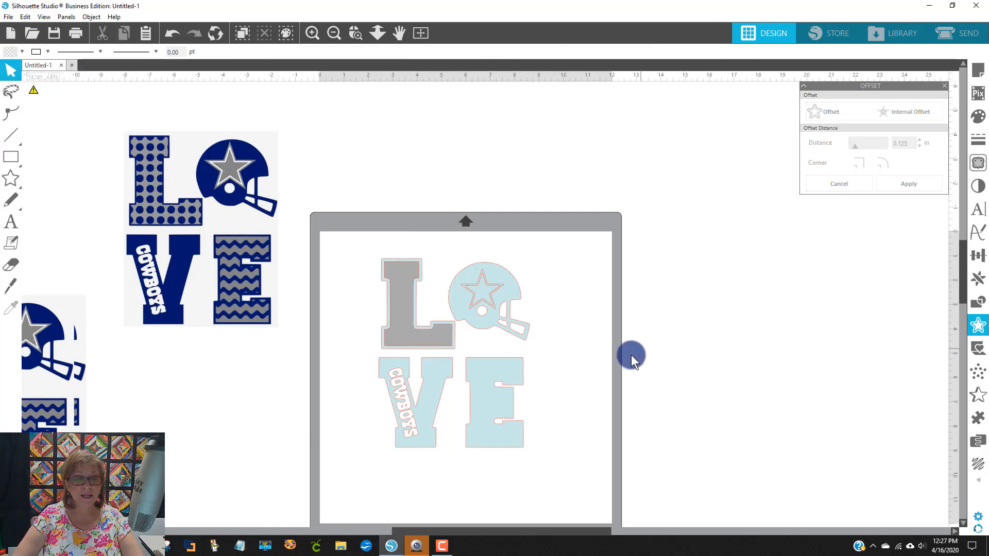
- Create a 0.125 in internal offset of the letter E with sharp corners and fill it with grey
{"action": "left_click", "coordinate": [484, 403]}
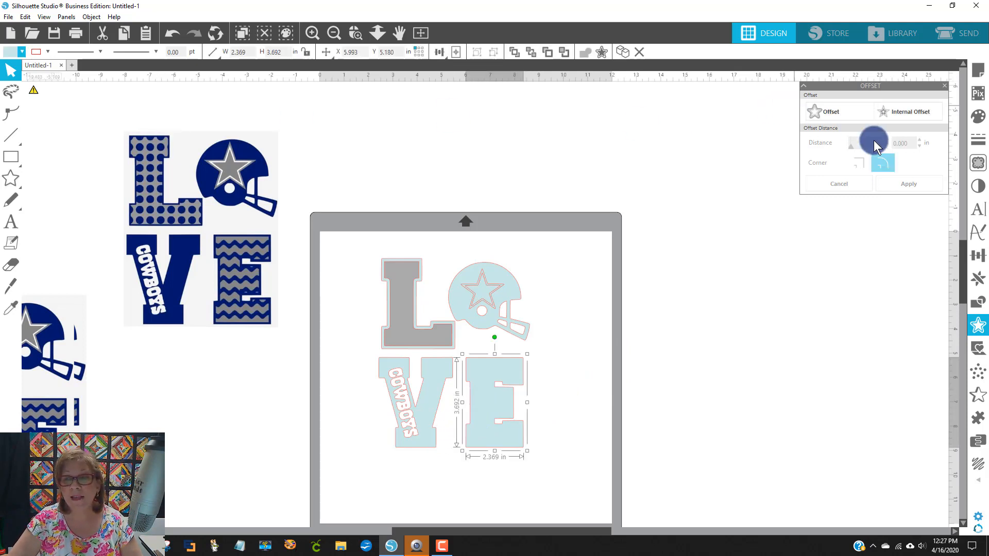
{"action": "left_click", "coordinate": [979, 325]}
{"action": "left_click", "coordinate": [915, 116]}
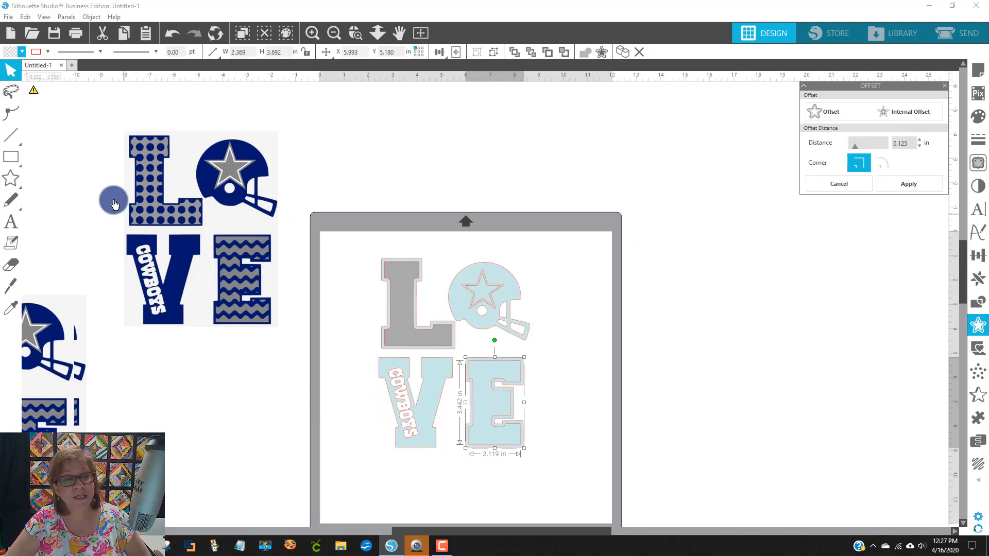
{"action": "left_click", "coordinate": [5, 53]}
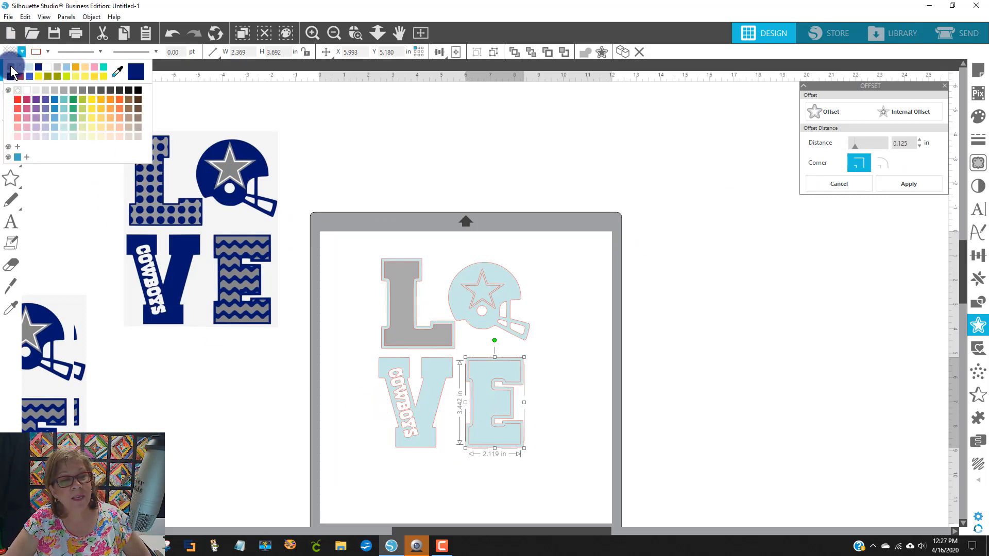
{"action": "left_click", "coordinate": [32, 78]}
{"action": "left_click", "coordinate": [660, 153]}
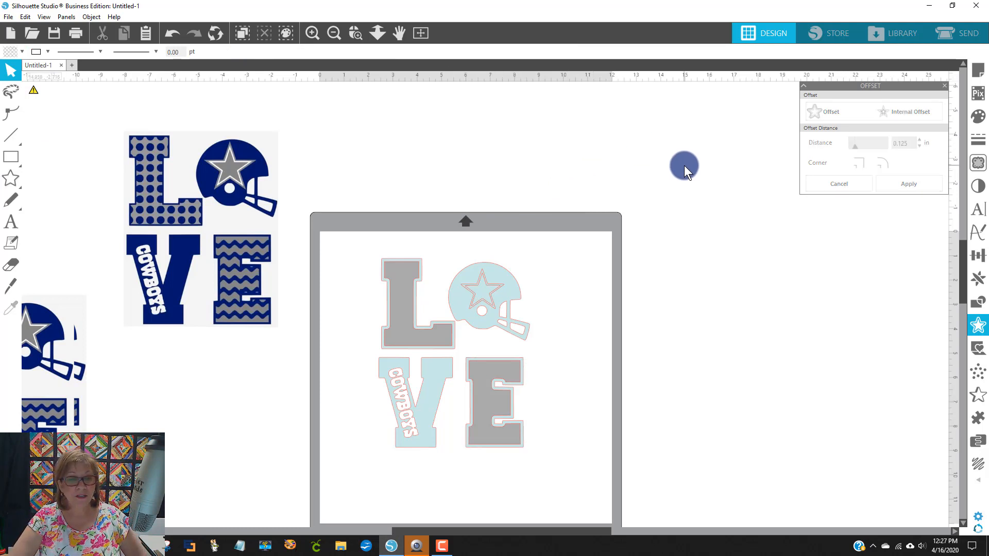
- Move the smaller star out of the helmet to the empty area beyond the page, and fill the remaining larger star with grey
{"action": "left_click", "coordinate": [486, 293]}
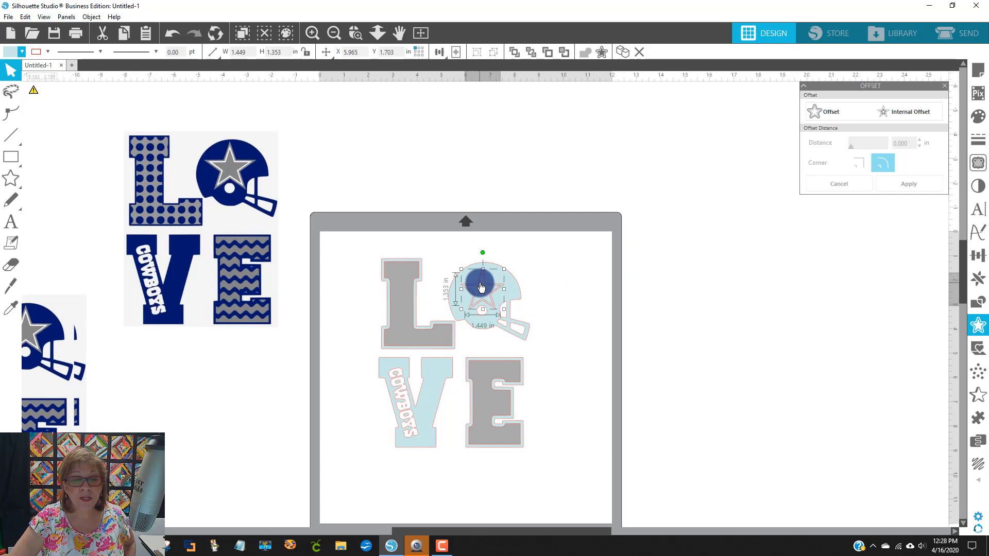
{"action": "left_click_drag", "start_coordinate": [487, 282], "coordinate": [719, 139]}
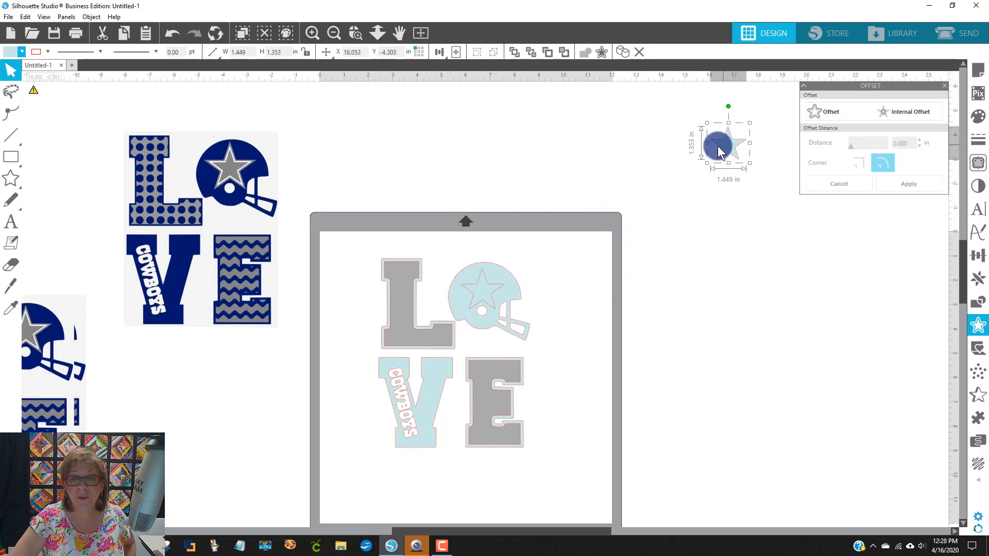
{"action": "left_click", "coordinate": [485, 296]}
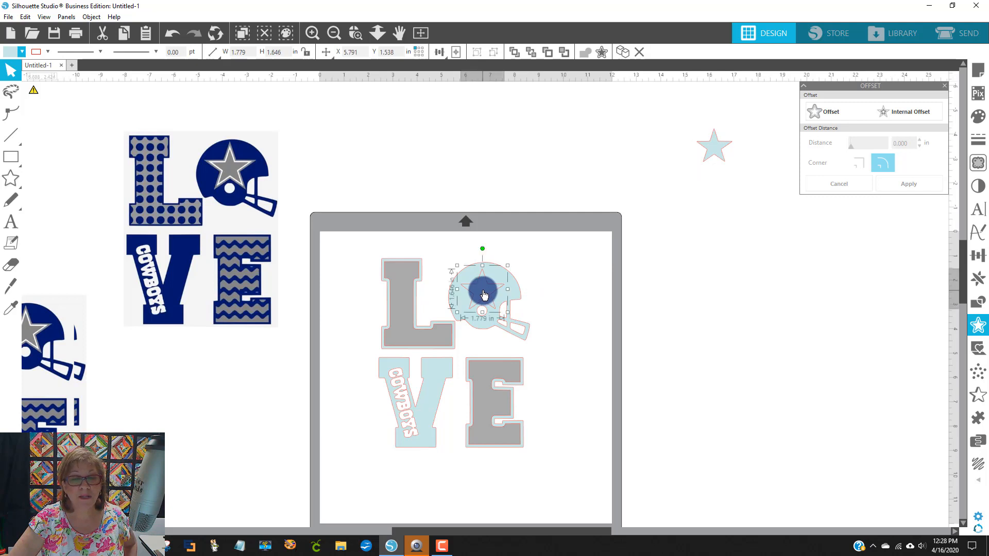
{"action": "left_click", "coordinate": [6, 52]}
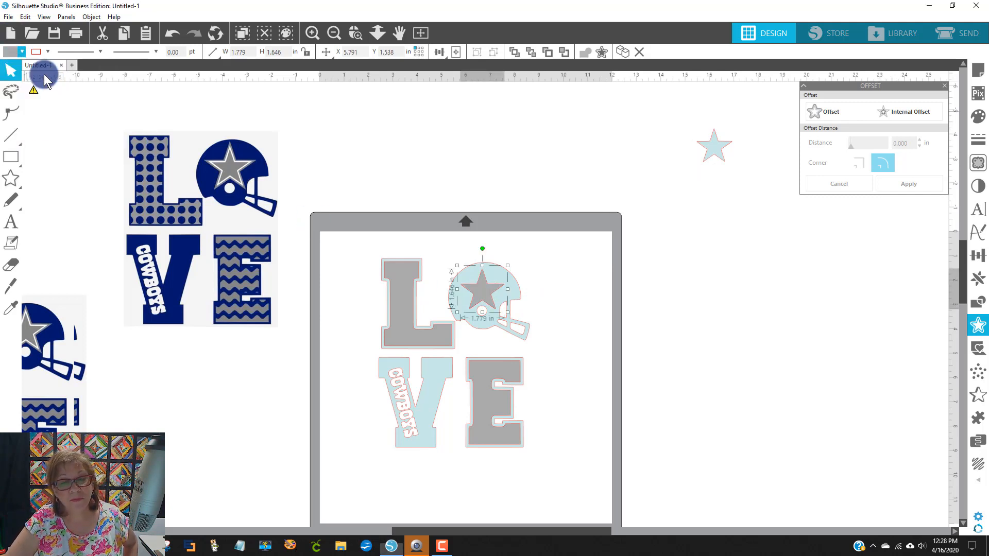
{"action": "left_click", "coordinate": [577, 252]}
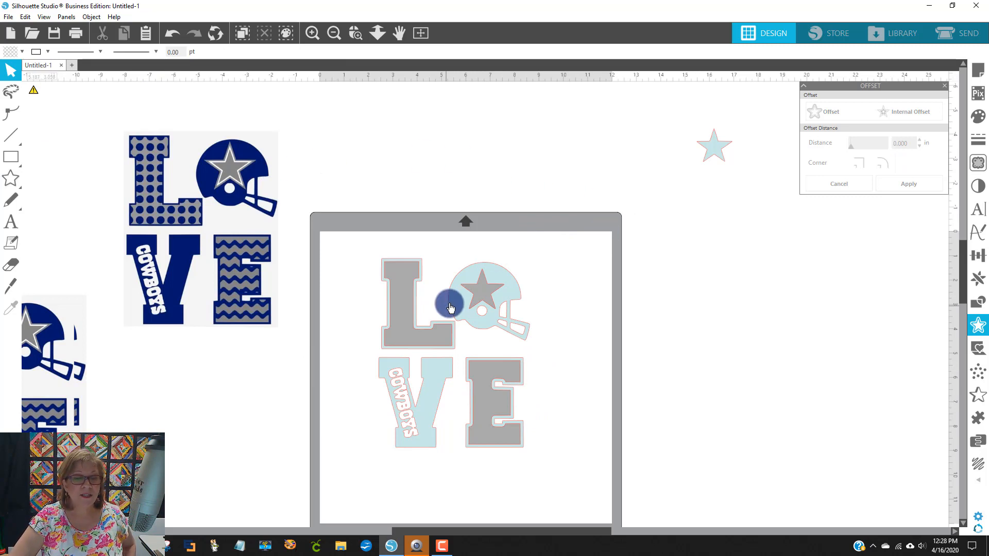
{"action": "left_click", "coordinate": [391, 259]}
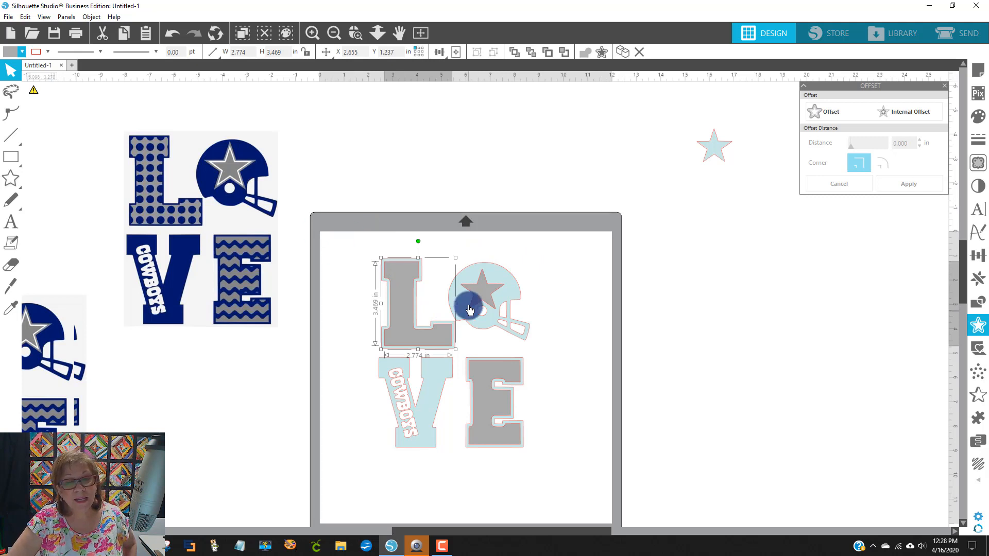
{"action": "left_click", "coordinate": [469, 251]}
{"action": "left_click", "coordinate": [460, 265]}
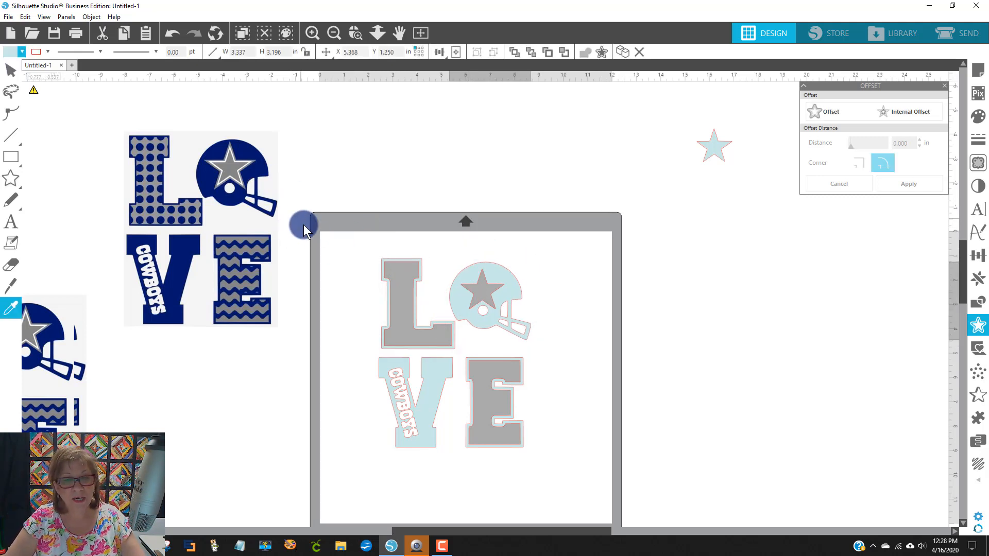
{"action": "left_click", "coordinate": [465, 264]}
{"action": "left_click", "coordinate": [469, 276]}
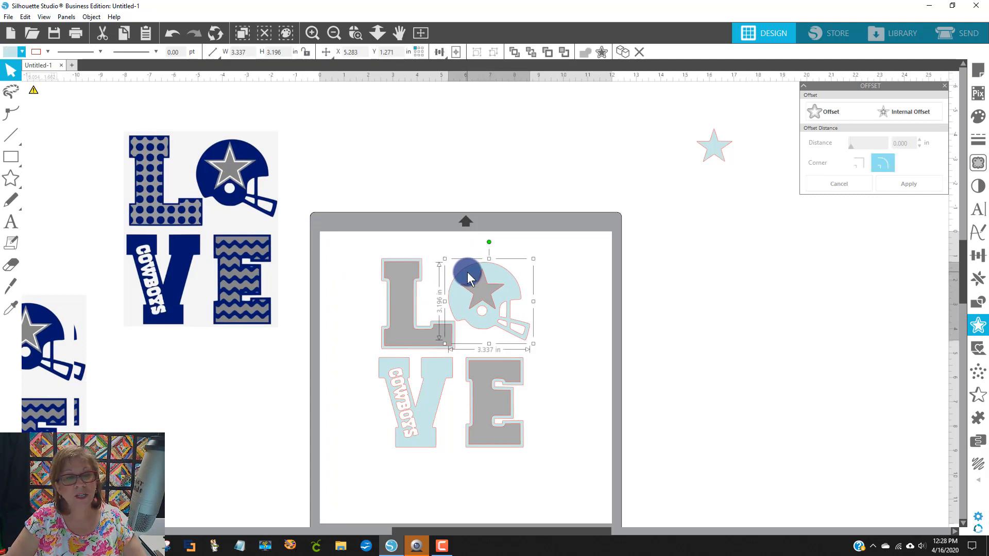
{"action": "left_click", "coordinate": [425, 269], "text": "shift"}
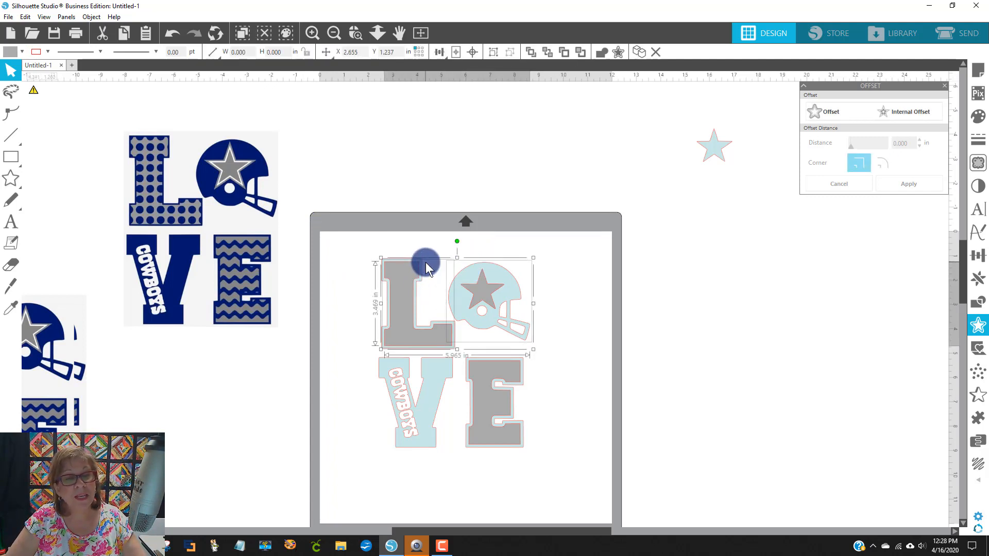
{"action": "left_click", "coordinate": [444, 236]}
{"action": "left_click", "coordinate": [417, 258]}
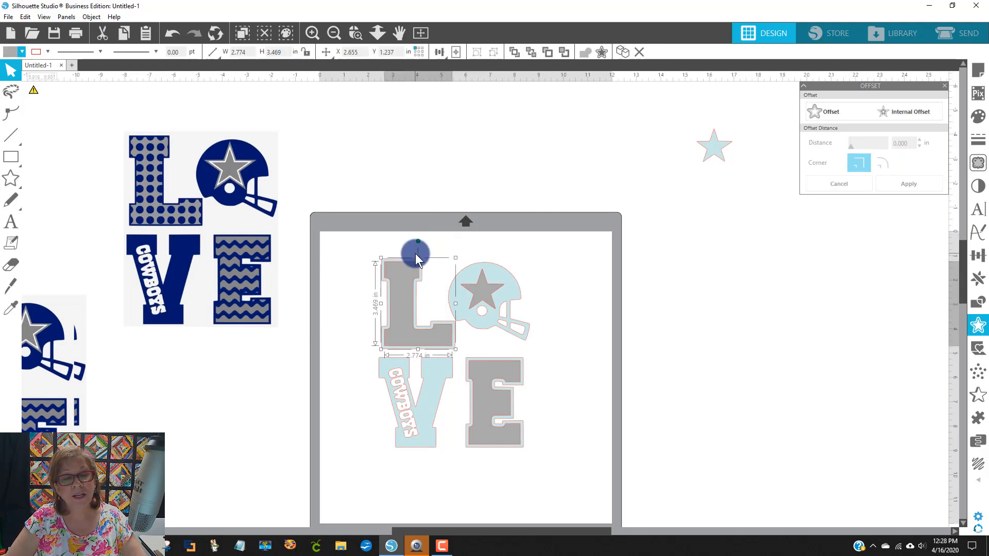
{"action": "left_click", "coordinate": [398, 248]}
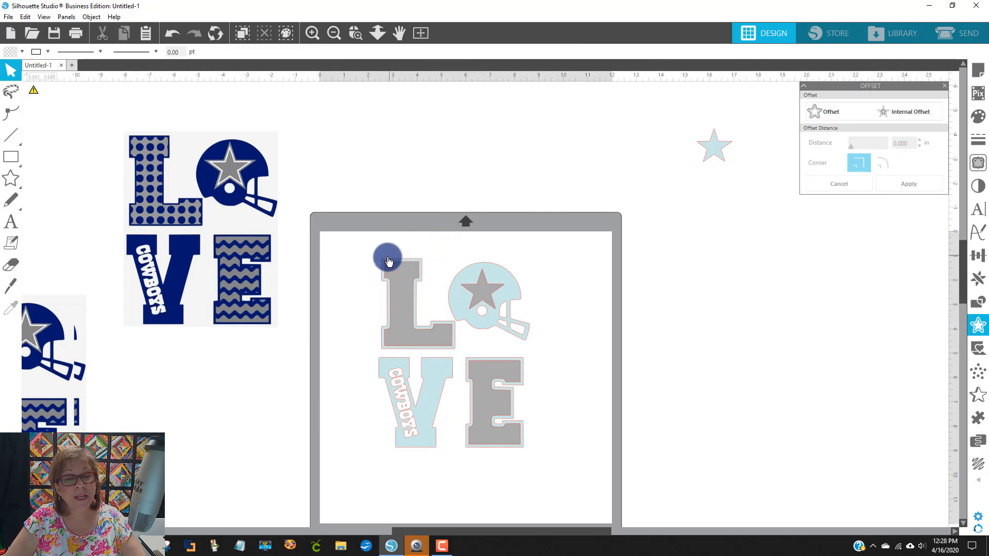
{"action": "left_click", "coordinate": [386, 262]}
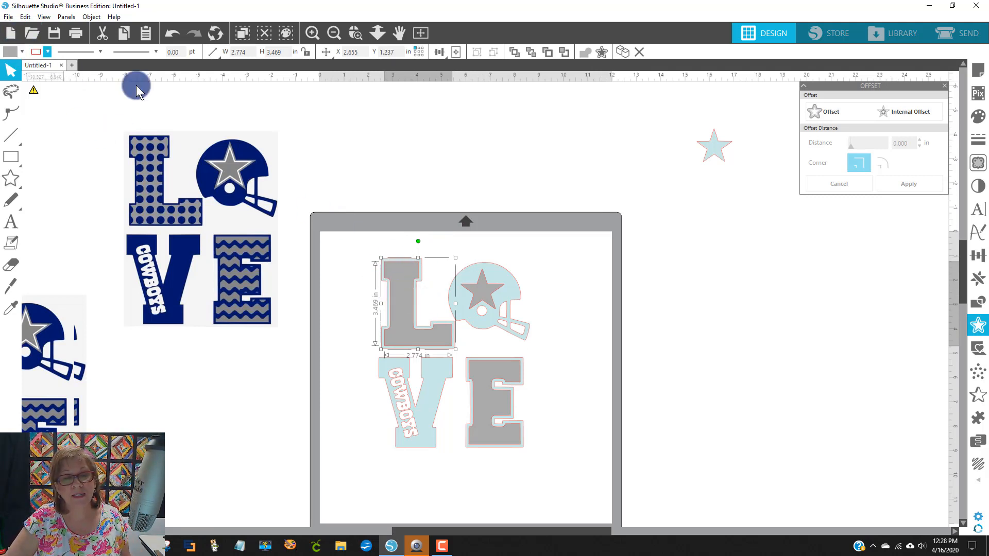
{"action": "left_click", "coordinate": [475, 224]}
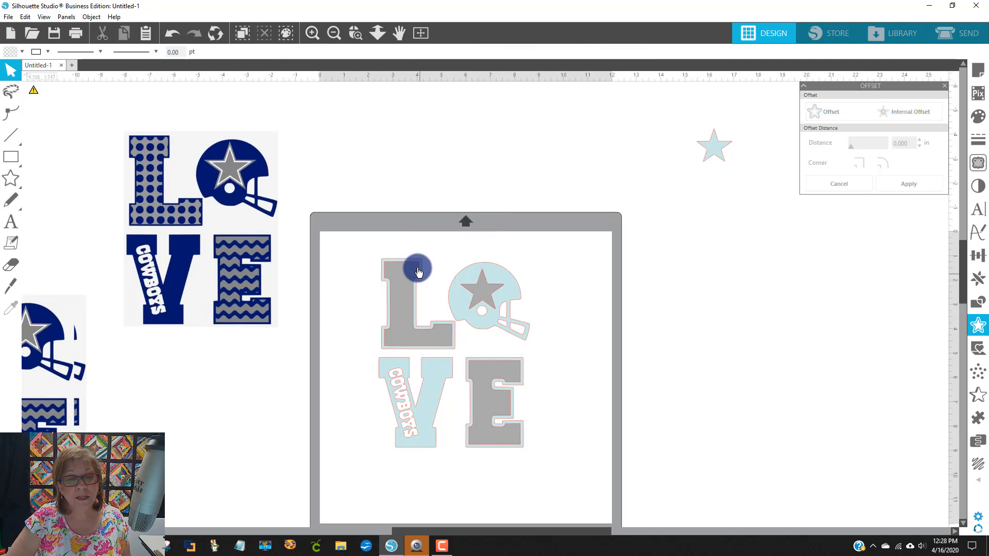
- Fill the outer shape of the letter L with the navy blue sampled from the helmet in the original image
{"action": "left_click", "coordinate": [401, 252]}
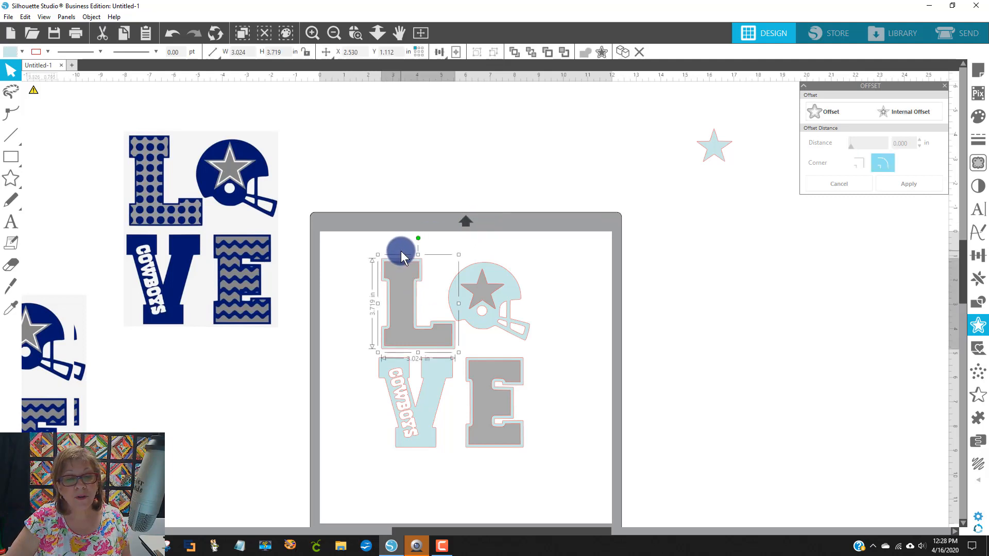
{"action": "left_click", "coordinate": [12, 54]}
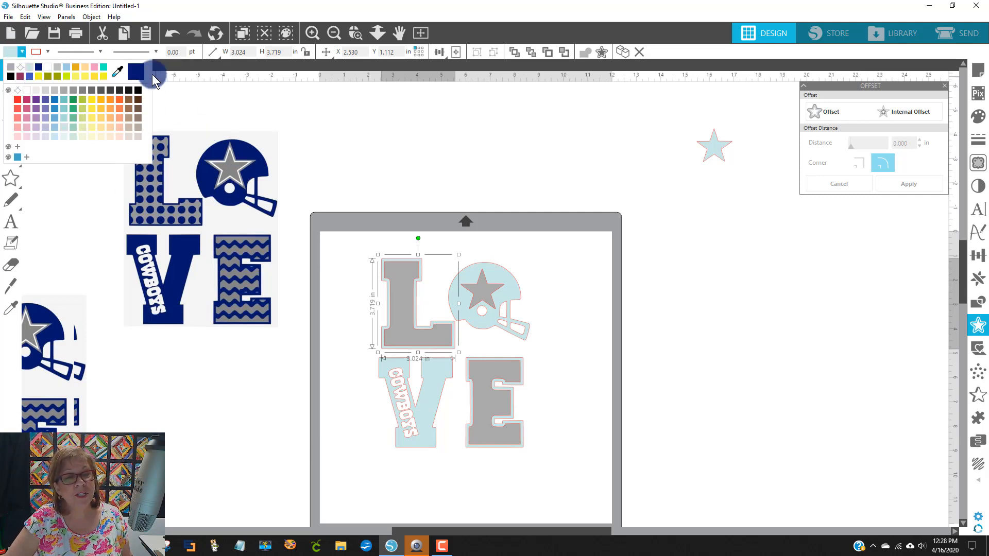
{"action": "left_click", "coordinate": [113, 69]}
{"action": "left_click", "coordinate": [15, 51]}
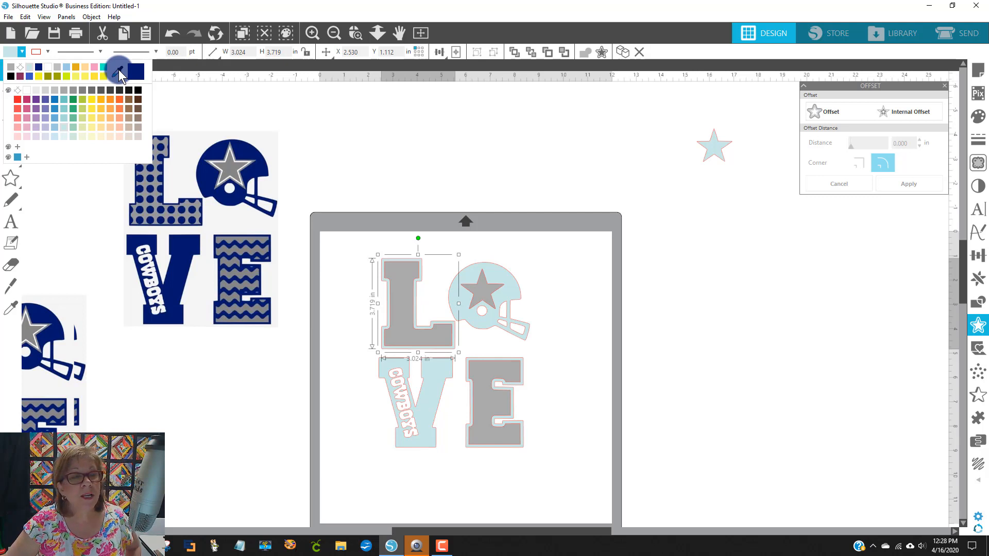
{"action": "left_click", "coordinate": [116, 70]}
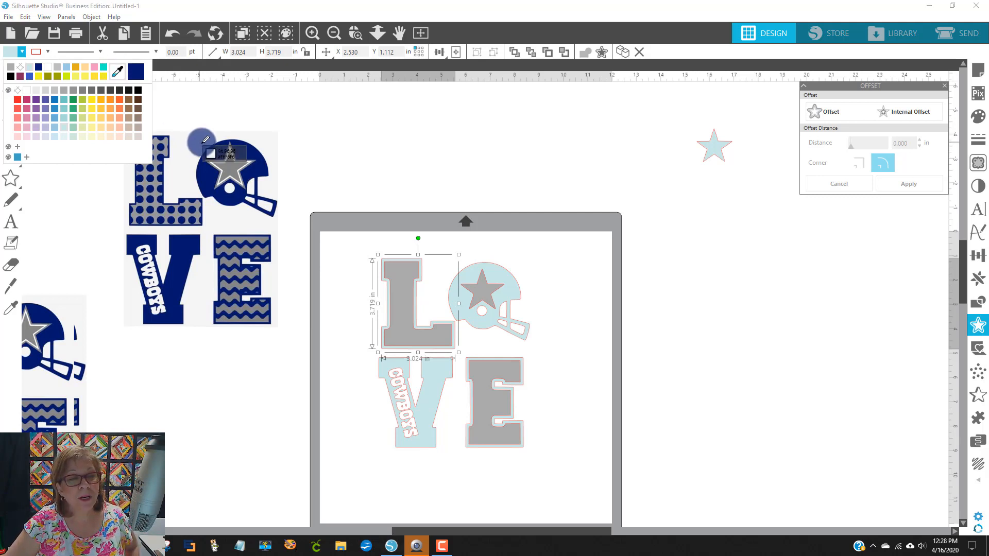
{"action": "left_click", "coordinate": [224, 147]}
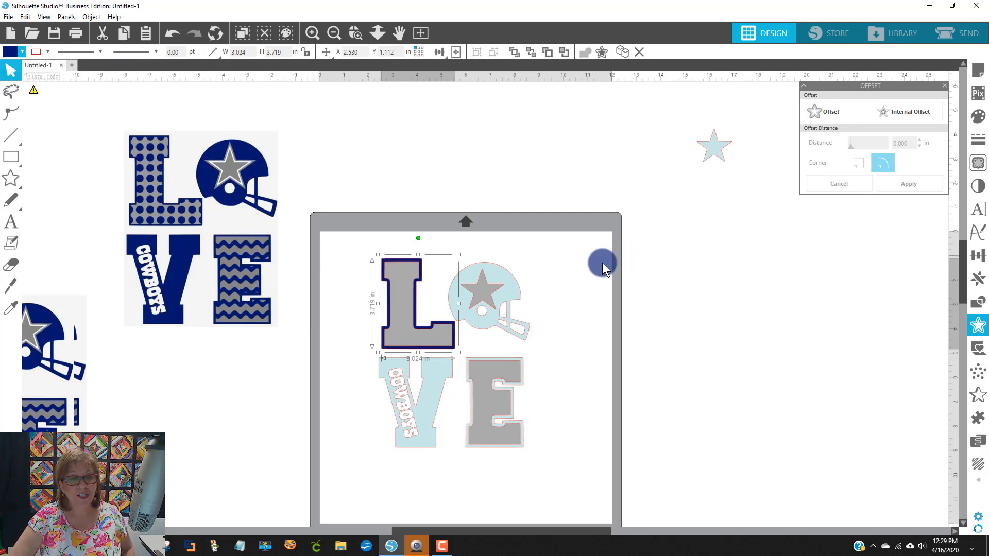
- Fill the traced helmet with the same navy blue
{"action": "left_click", "coordinate": [496, 269]}
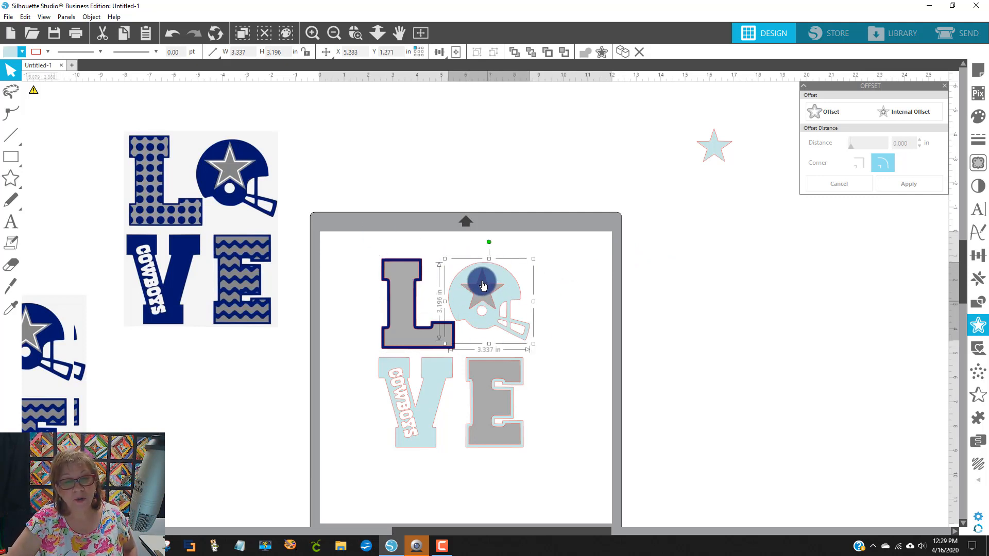
{"action": "left_click", "coordinate": [9, 53]}
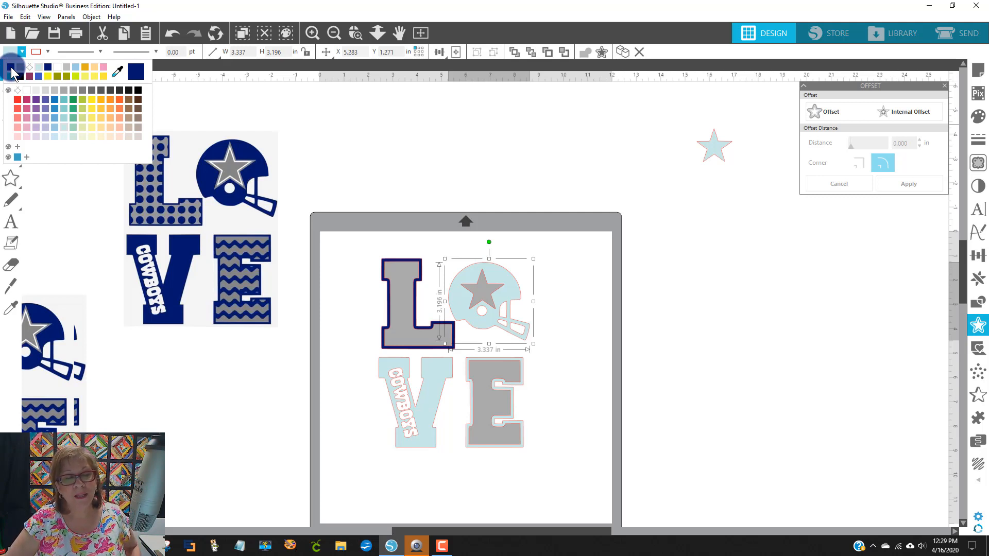
{"action": "left_click", "coordinate": [11, 68]}
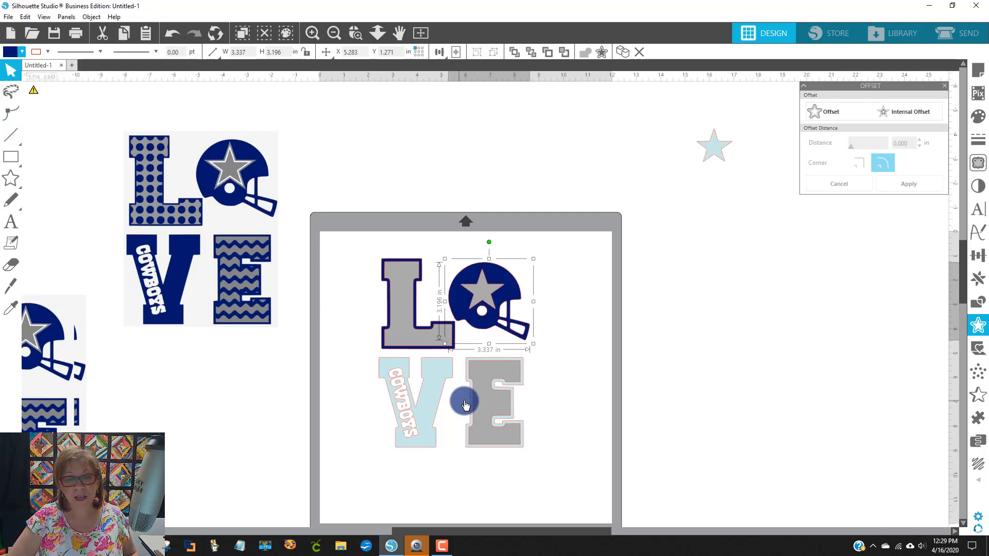
- Fill the outer shape of the letter E with navy blue, leaving the grey inset as it is
{"action": "left_click", "coordinate": [466, 359]}
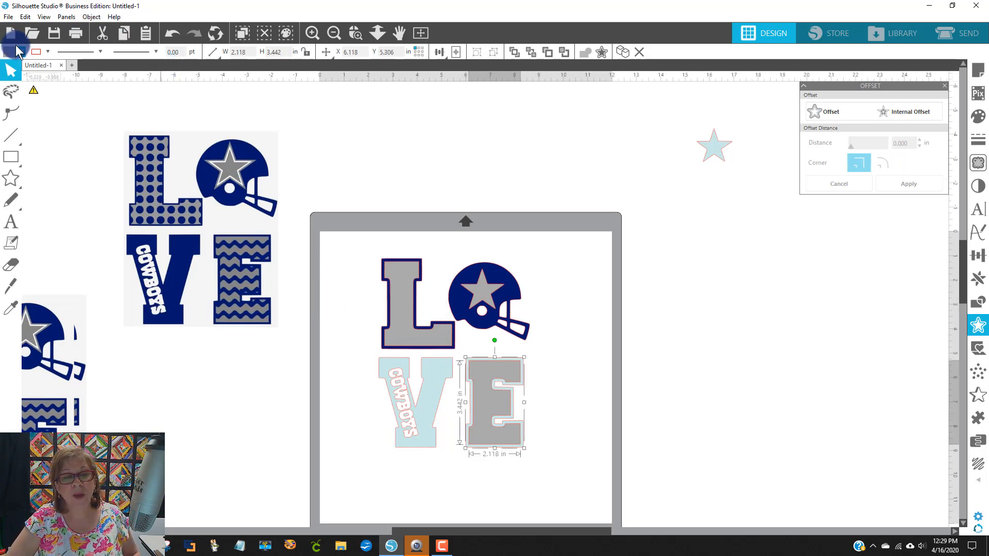
{"action": "left_click", "coordinate": [549, 342]}
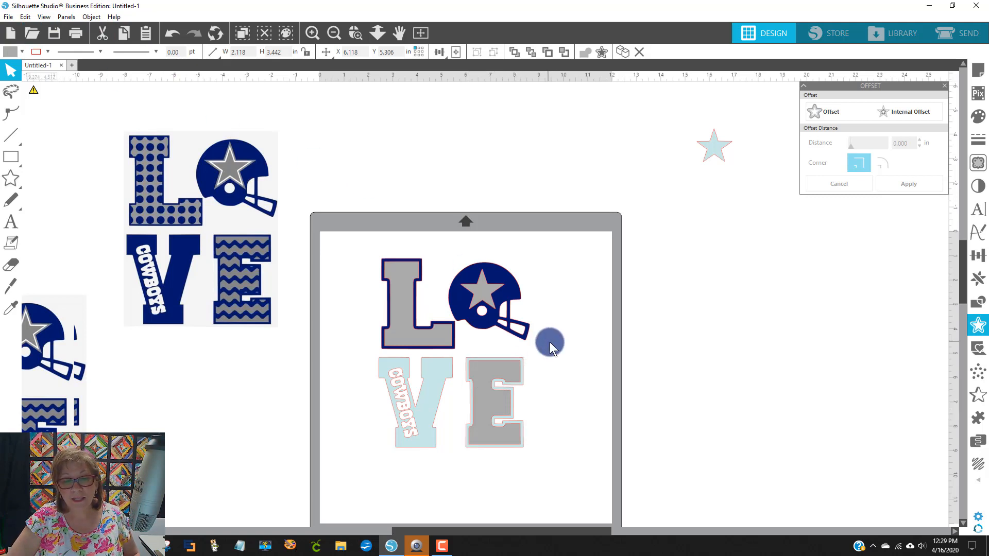
{"action": "left_click", "coordinate": [525, 372]}
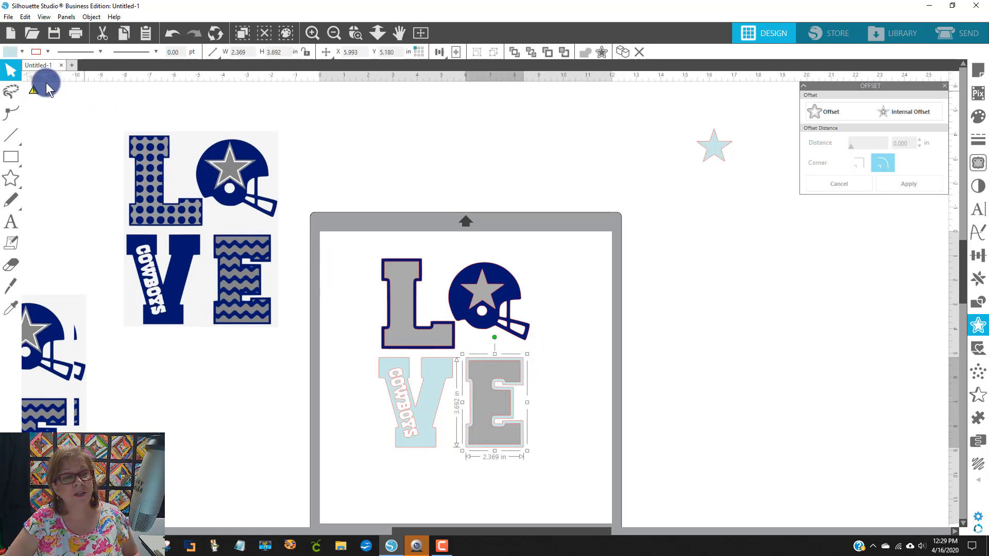
{"action": "left_click", "coordinate": [16, 53]}
{"action": "left_click", "coordinate": [15, 72]}
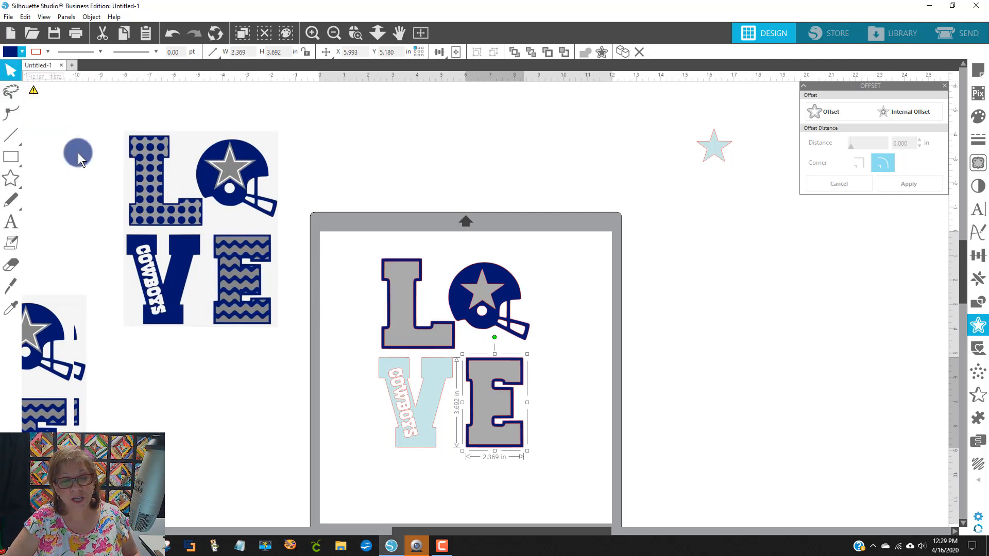
- Fill the letter V with navy blue and deselect it
{"action": "left_click", "coordinate": [430, 384]}
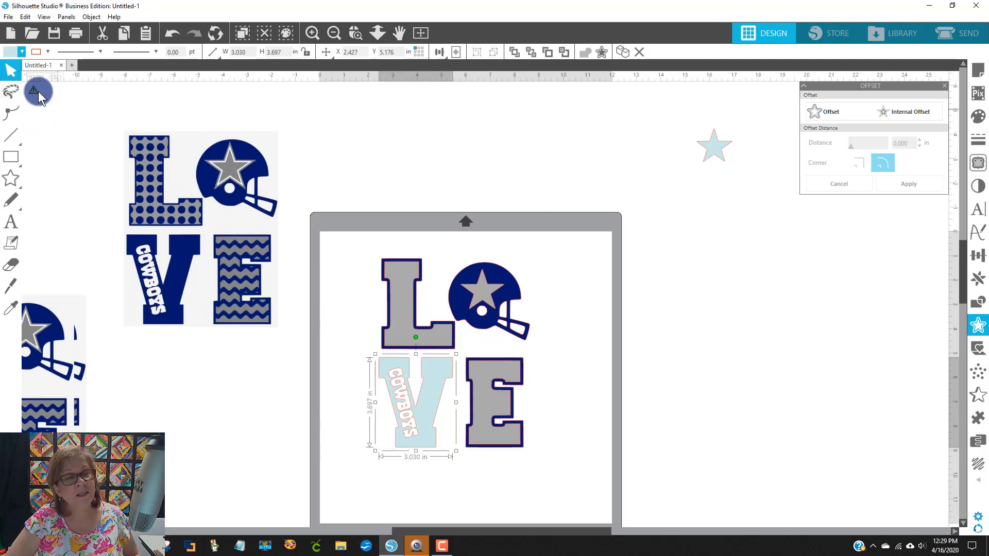
{"action": "left_click", "coordinate": [21, 52]}
{"action": "left_click", "coordinate": [15, 72]}
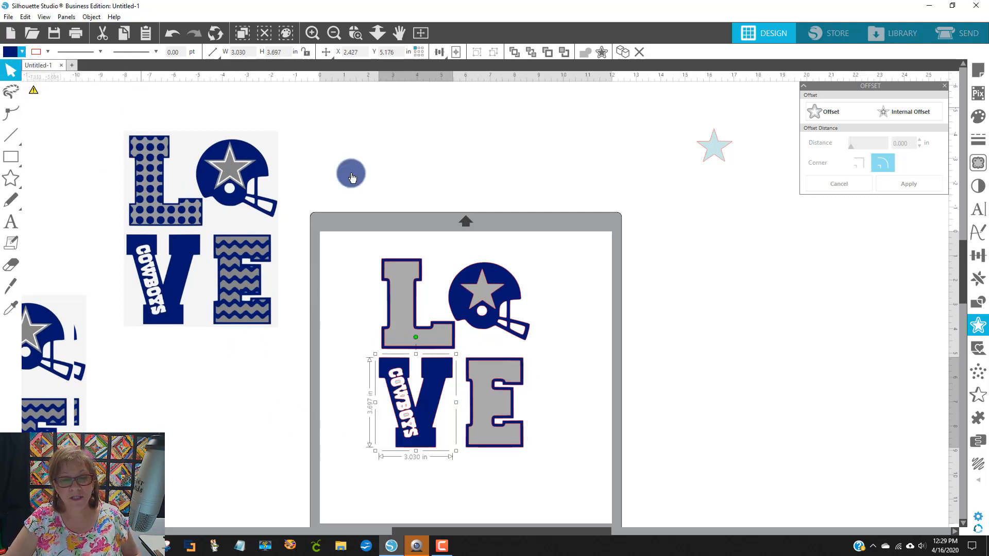
{"action": "left_click", "coordinate": [704, 296]}
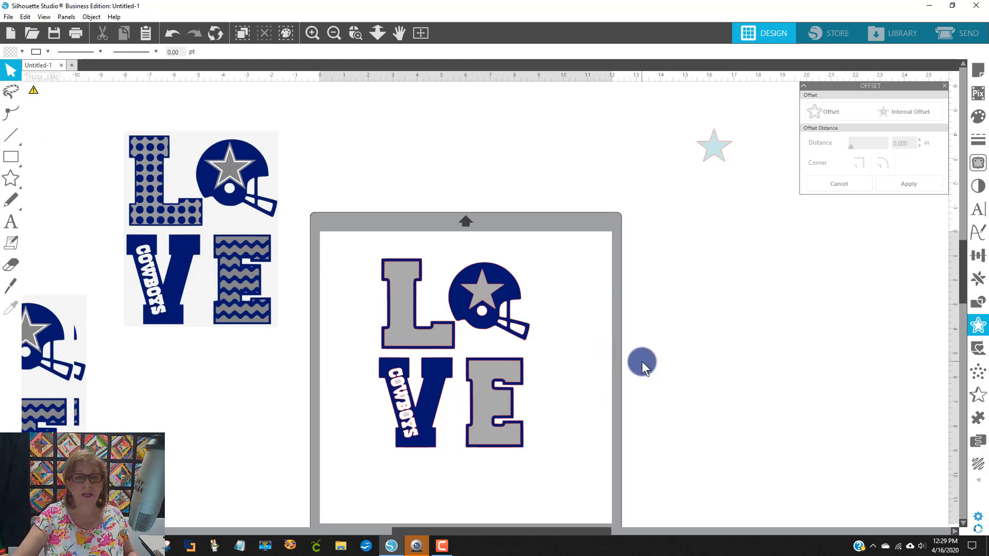
- Fill the small counter pieces inside the first O and the W of COWBOYS with navy blue
{"action": "left_click", "coordinate": [356, 33]}
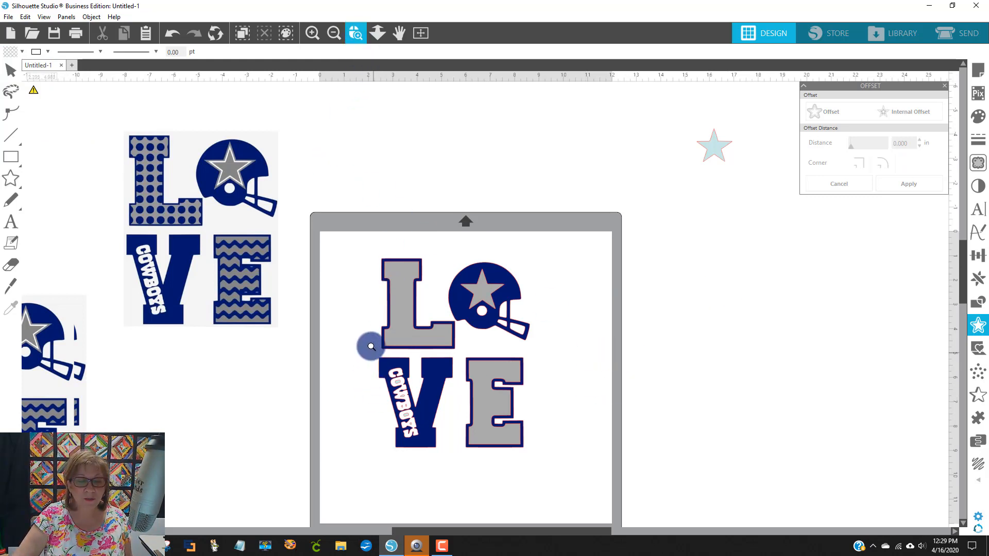
{"action": "left_click_drag", "start_coordinate": [371, 346], "coordinate": [456, 487]}
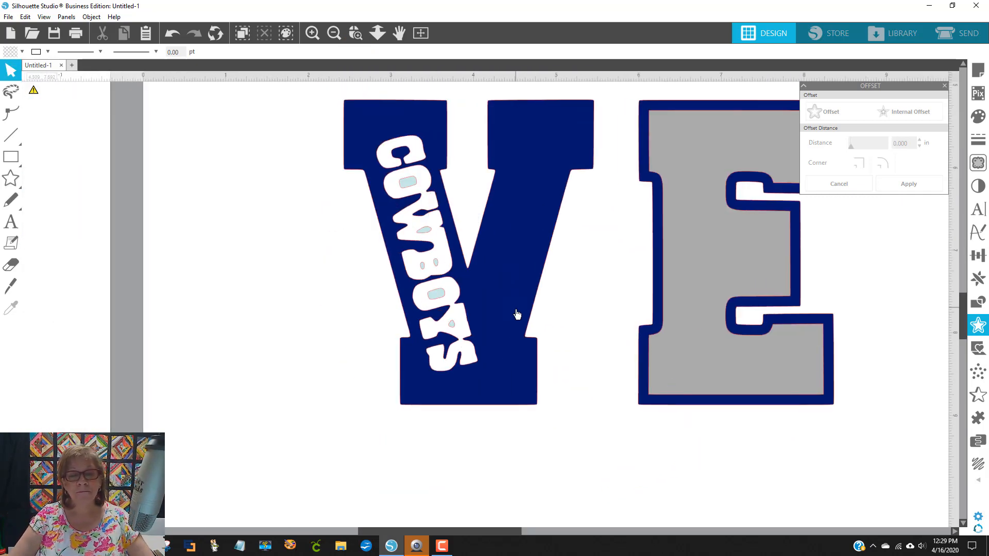
{"action": "left_click", "coordinate": [410, 188]}
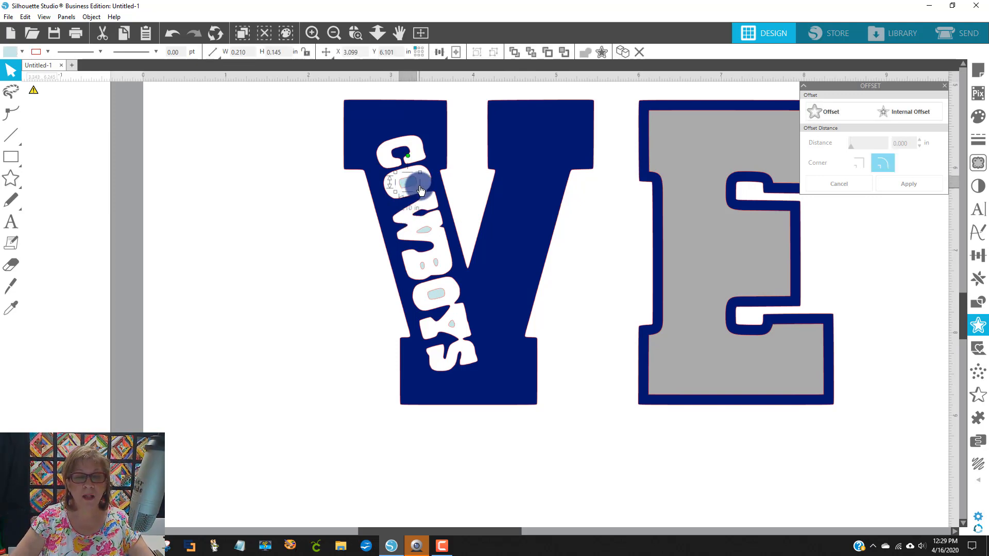
{"action": "left_click", "coordinate": [423, 229]}
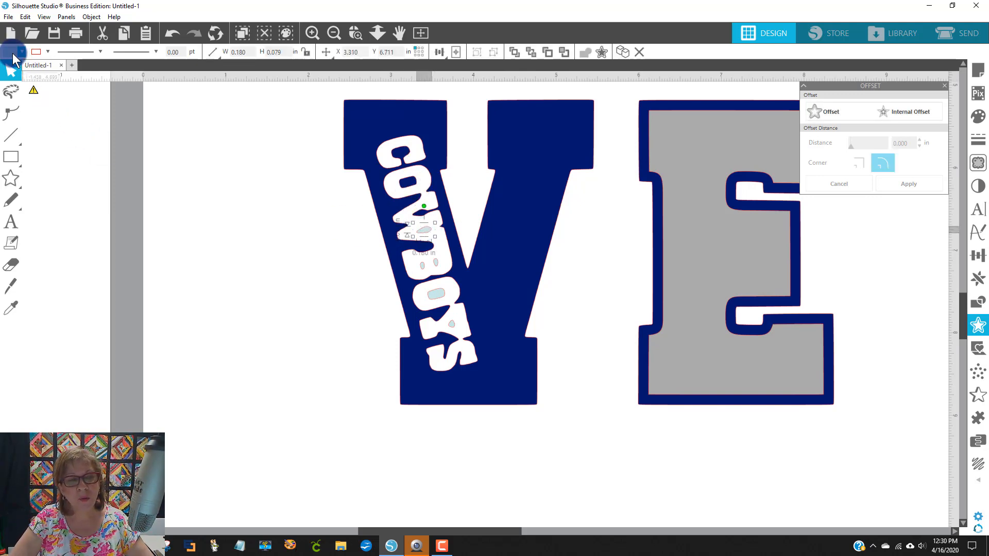
{"action": "left_click", "coordinate": [11, 53]}
{"action": "left_click", "coordinate": [9, 72]}
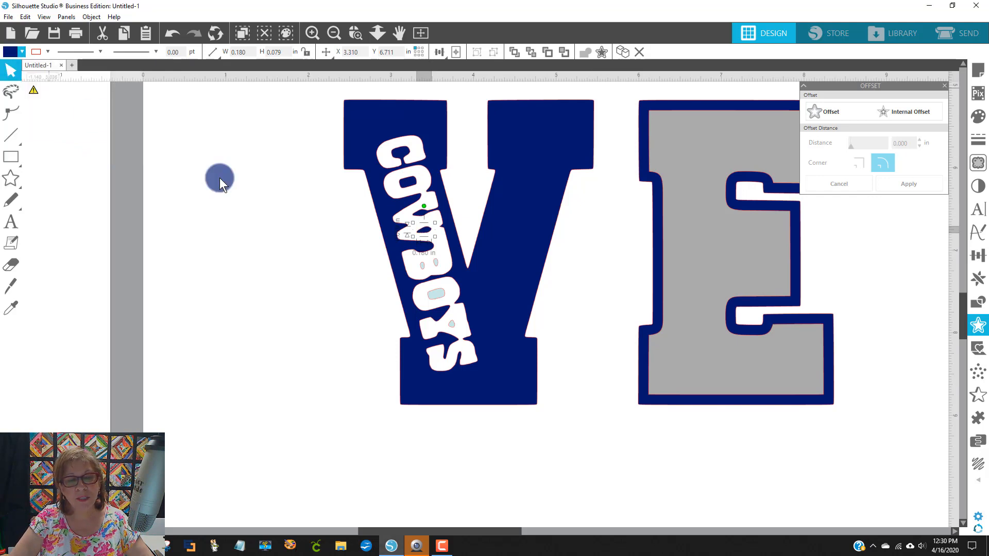
- Select the counter pieces of the B, the second O and the Y in COWBOYS together and fill them with navy blue
{"action": "left_click", "coordinate": [422, 267]}
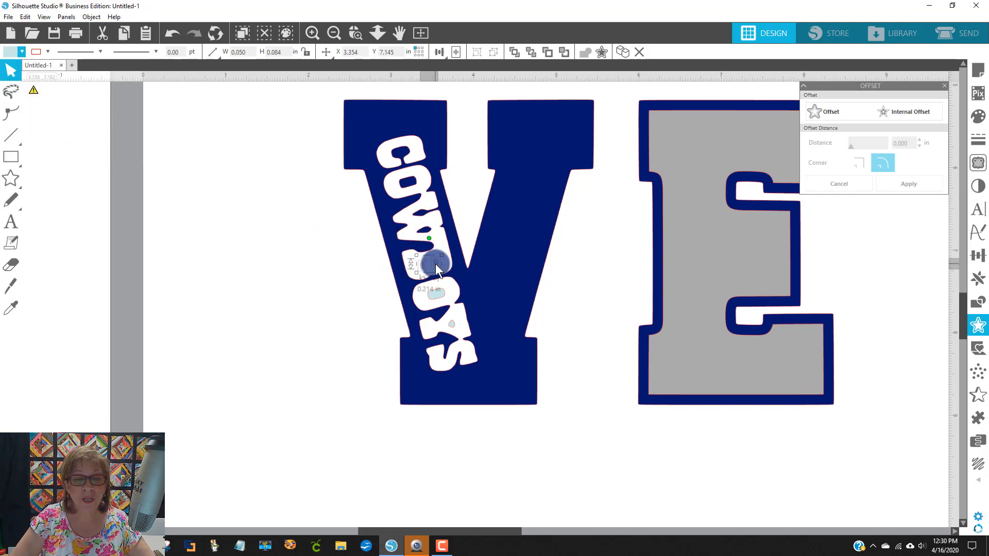
{"action": "left_click", "coordinate": [436, 264], "text": "shift"}
{"action": "left_click", "coordinate": [436, 294], "text": "shift"}
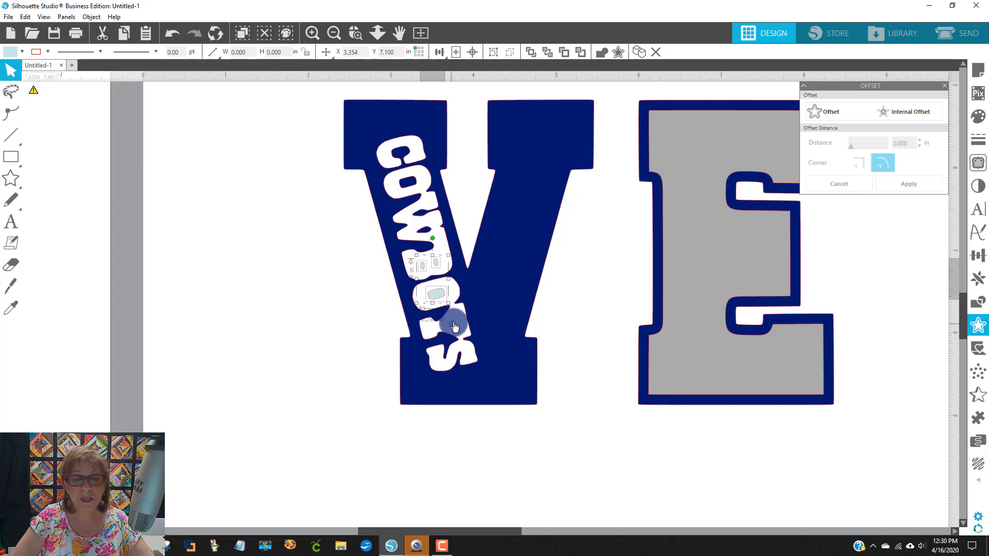
{"action": "left_click", "coordinate": [455, 324], "text": "shift"}
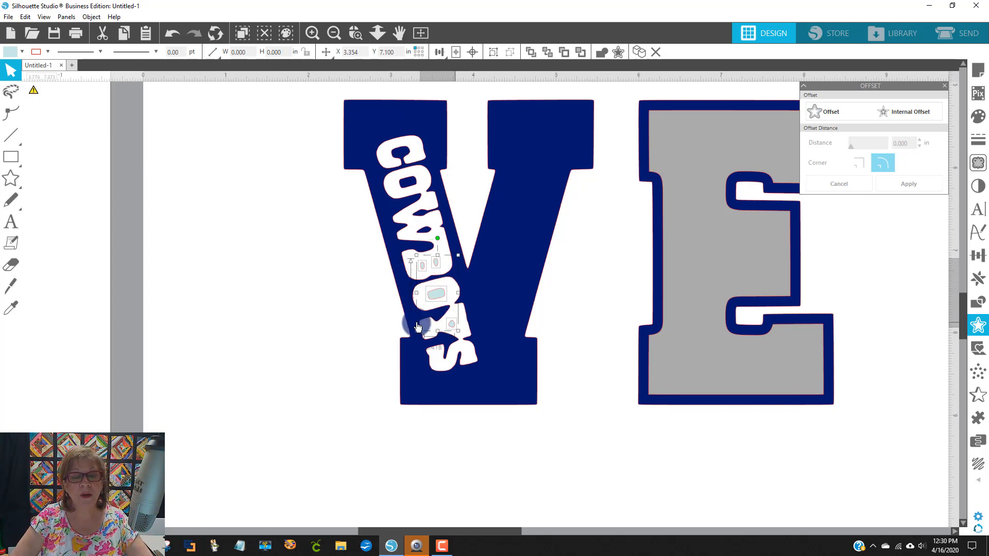
{"action": "left_click", "coordinate": [22, 52]}
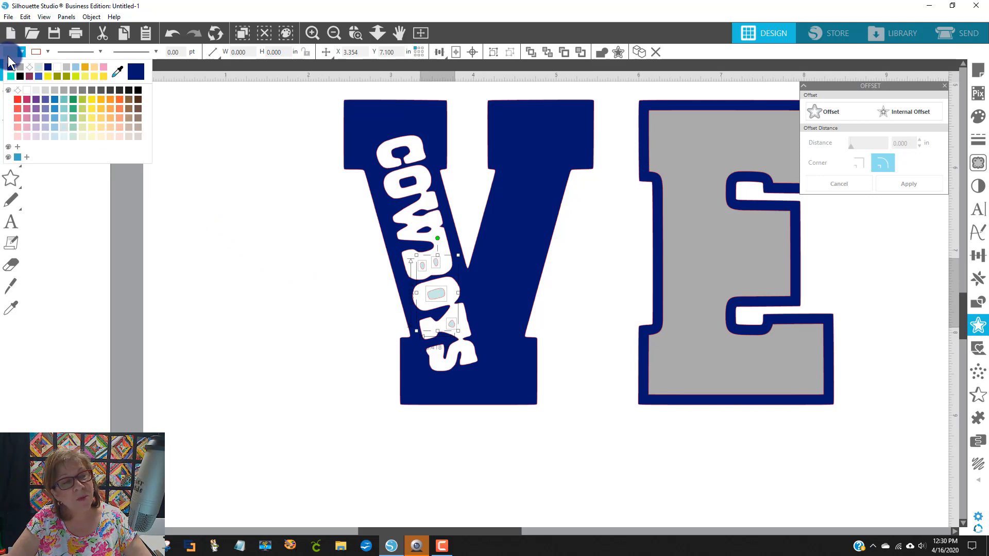
{"action": "left_click", "coordinate": [109, 91]}
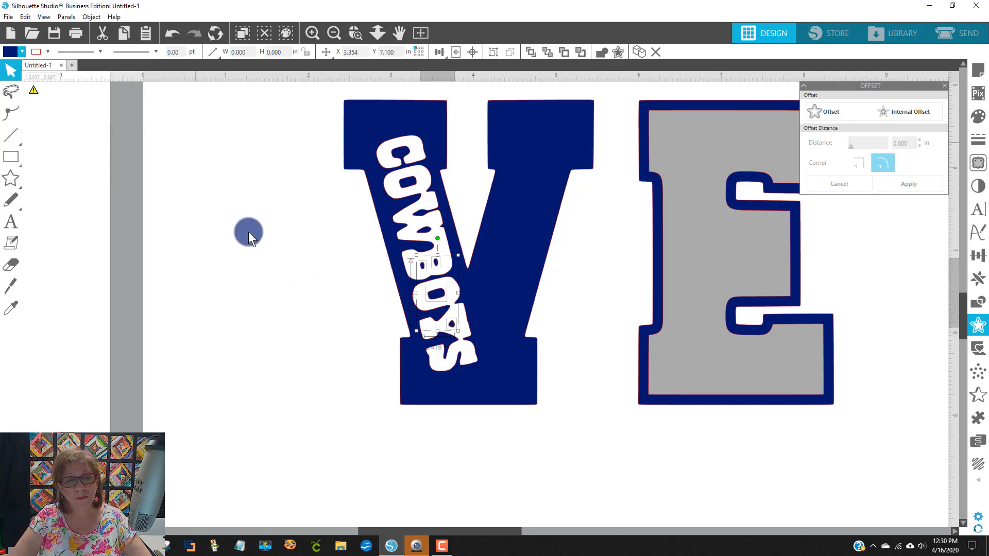
{"action": "left_click", "coordinate": [249, 232]}
{"action": "left_click", "coordinate": [650, 499]}
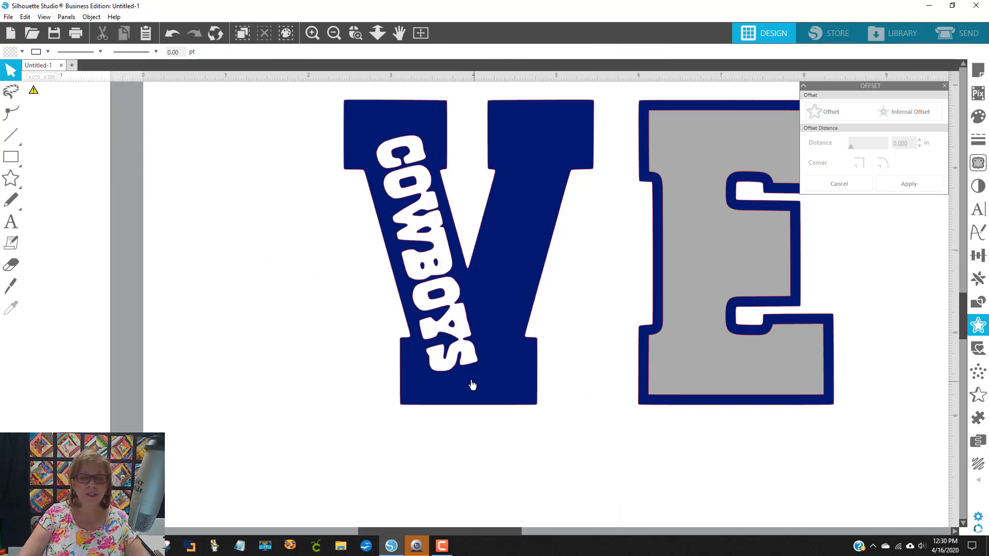
- Move the letter V about 3.4 in to the left, away from the loose counter pieces of COWBOYS
{"action": "left_click_drag", "start_coordinate": [471, 250], "coordinate": [223, 252]}
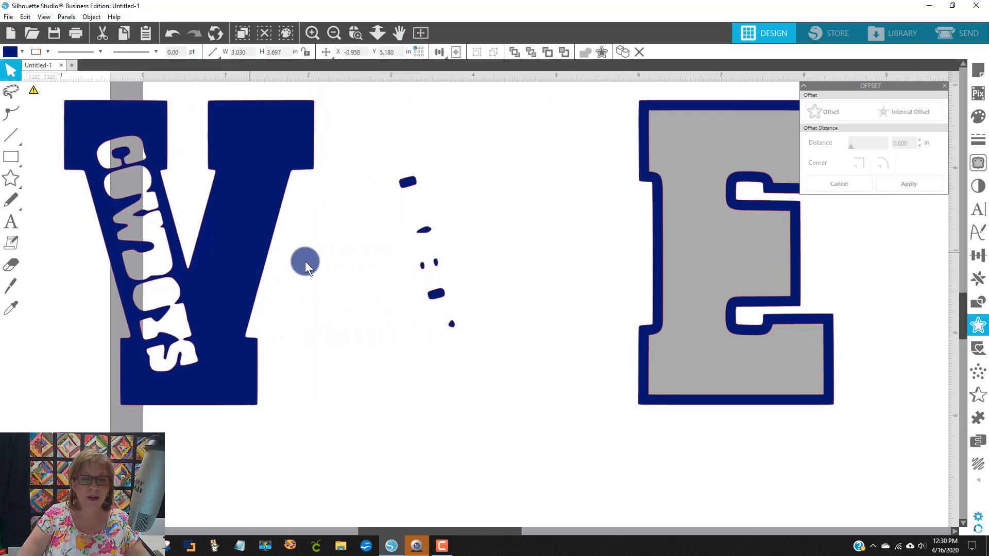
- Move the letter V about 3.5 in to the right, back over the COWBOYS counter pieces, adjust its position slightly and deselect it
{"action": "left_click", "coordinate": [467, 314]}
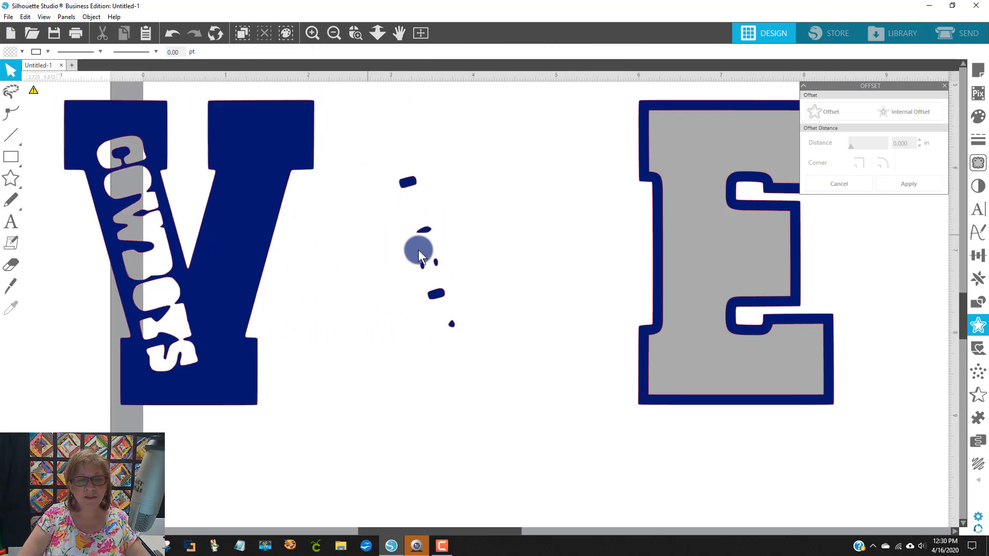
{"action": "left_click_drag", "start_coordinate": [258, 247], "coordinate": [548, 254]}
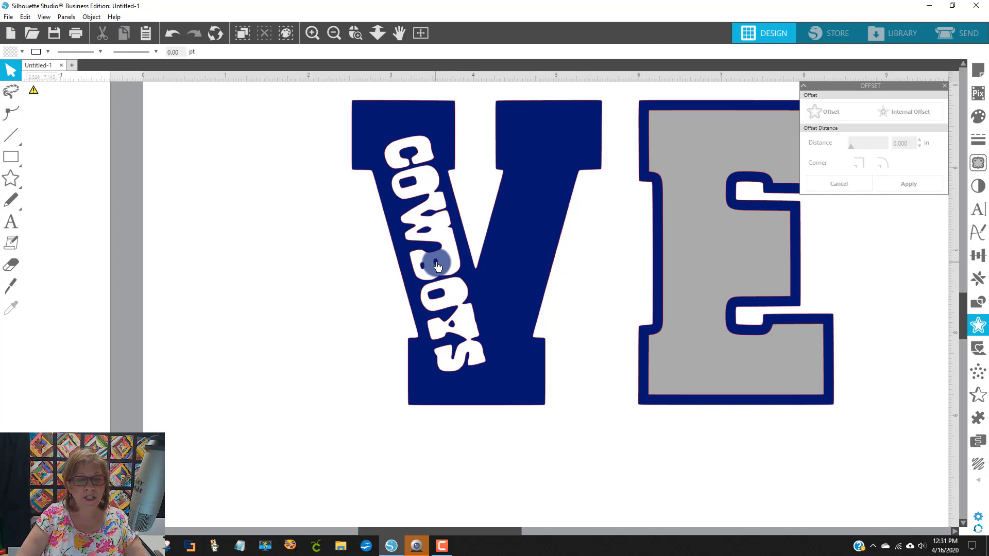
{"action": "left_click", "coordinate": [429, 385]}
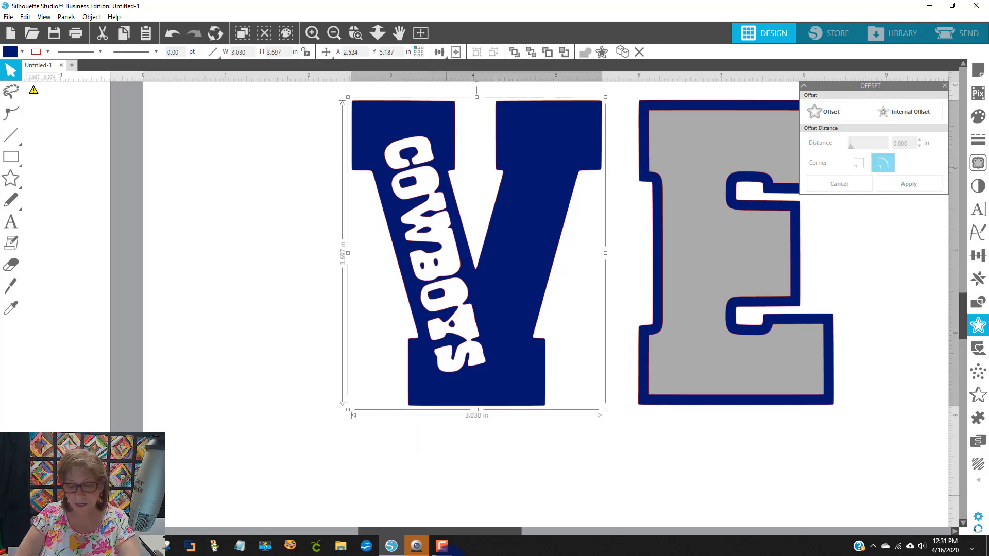
{"action": "left_click", "coordinate": [517, 480]}
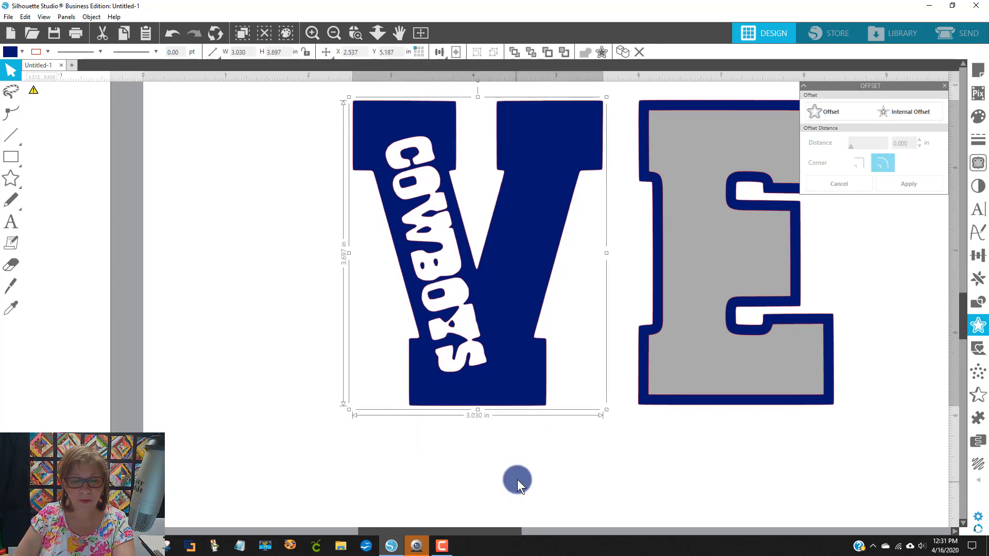
{"action": "left_click_drag", "start_coordinate": [504, 395], "coordinate": [495, 391]}
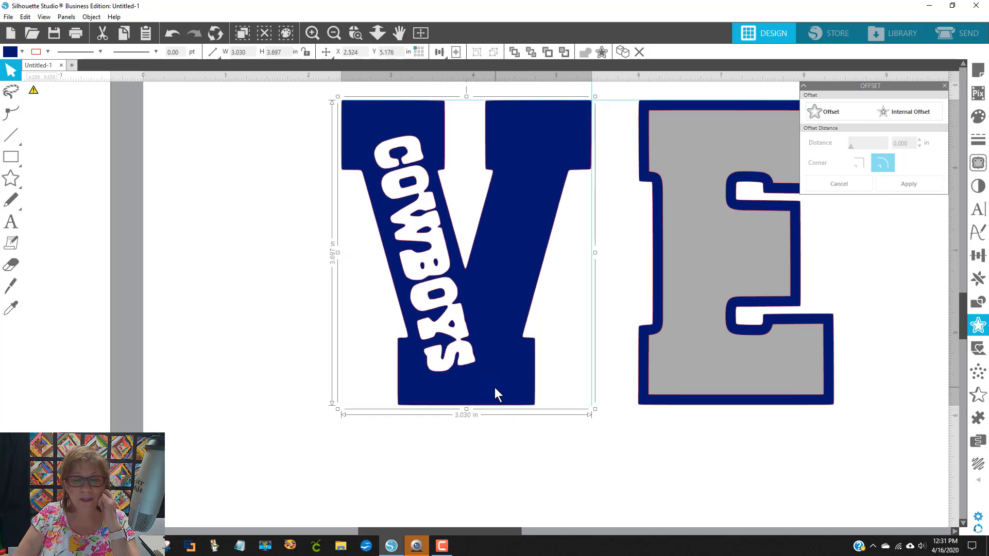
{"action": "left_click", "coordinate": [488, 464]}
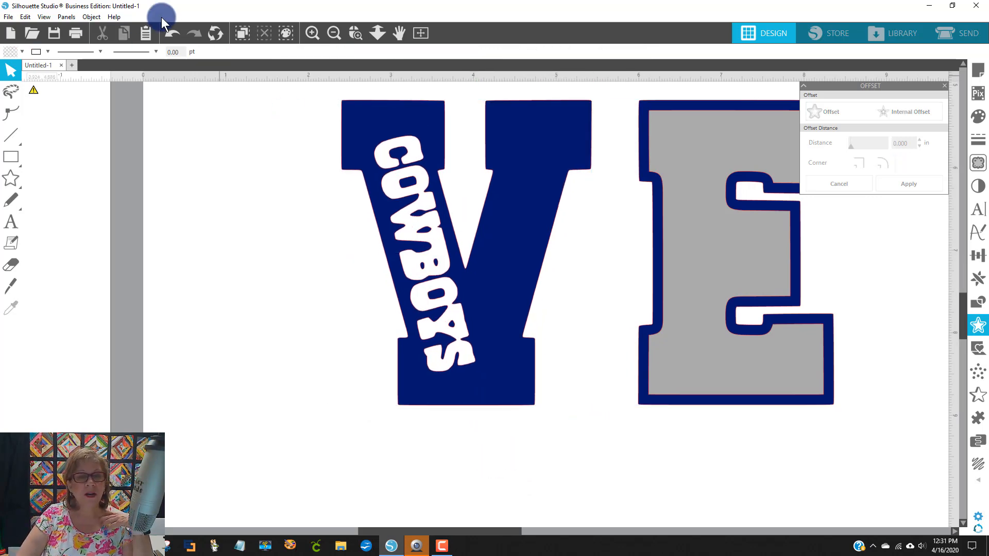
- Compare the whole LOVE design on the mat with the original image, selecting and deselecting all its pieces together
{"action": "left_click", "coordinate": [333, 33]}
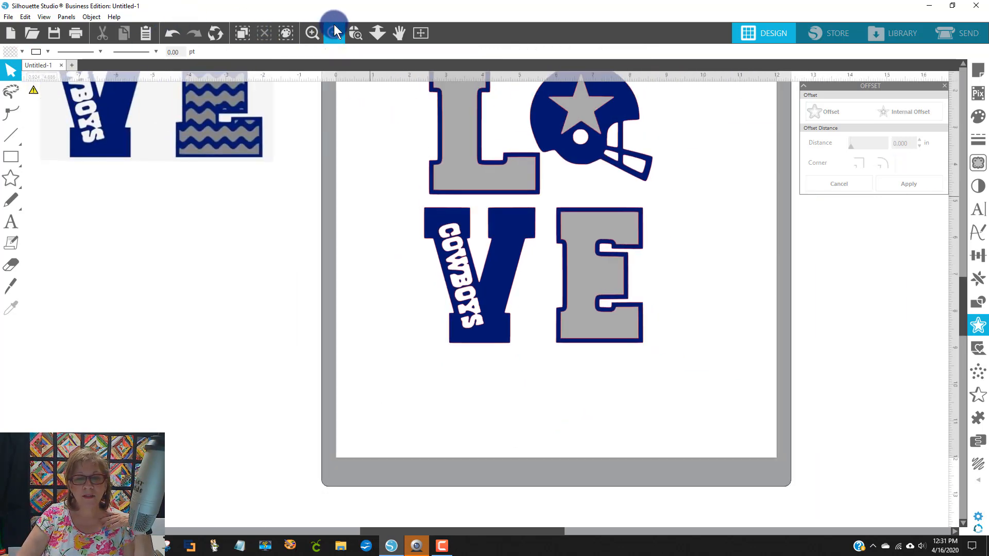
{"action": "left_click", "coordinate": [334, 33]}
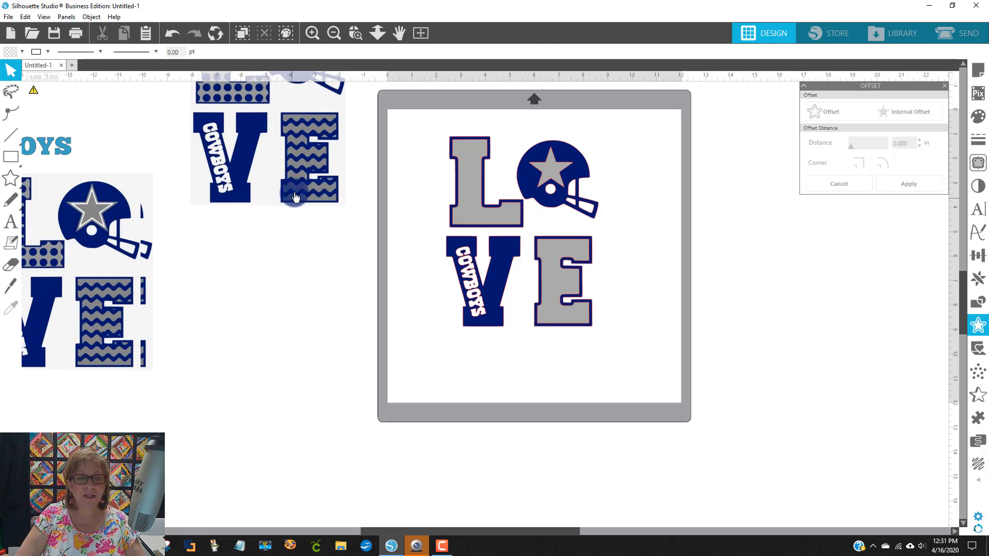
{"action": "scroll", "coordinate": [375, 234], "scroll_direction": "up", "scroll_amount": 1}
{"action": "scroll", "coordinate": [376, 234], "scroll_direction": "up", "scroll_amount": 2}
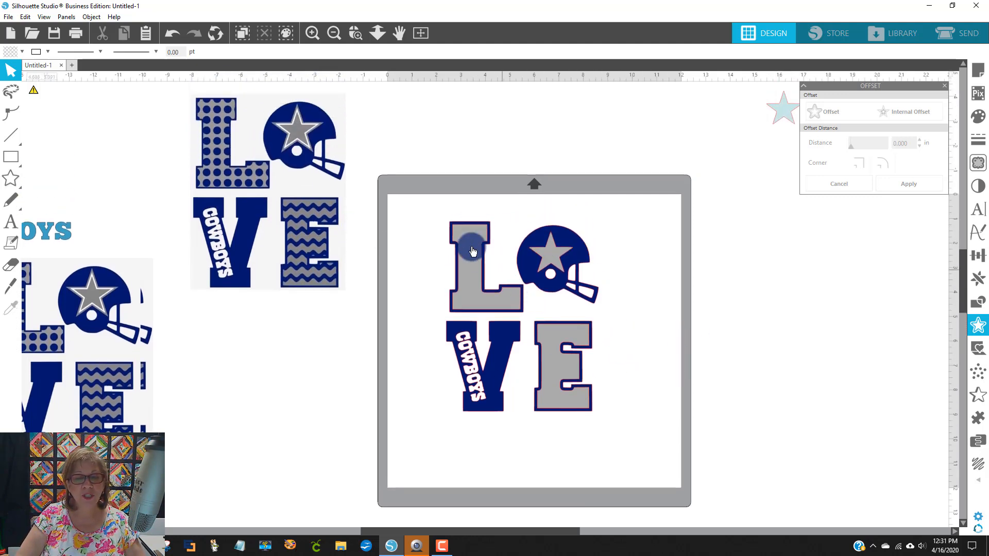
{"action": "left_click_drag", "start_coordinate": [397, 181], "coordinate": [642, 464]}
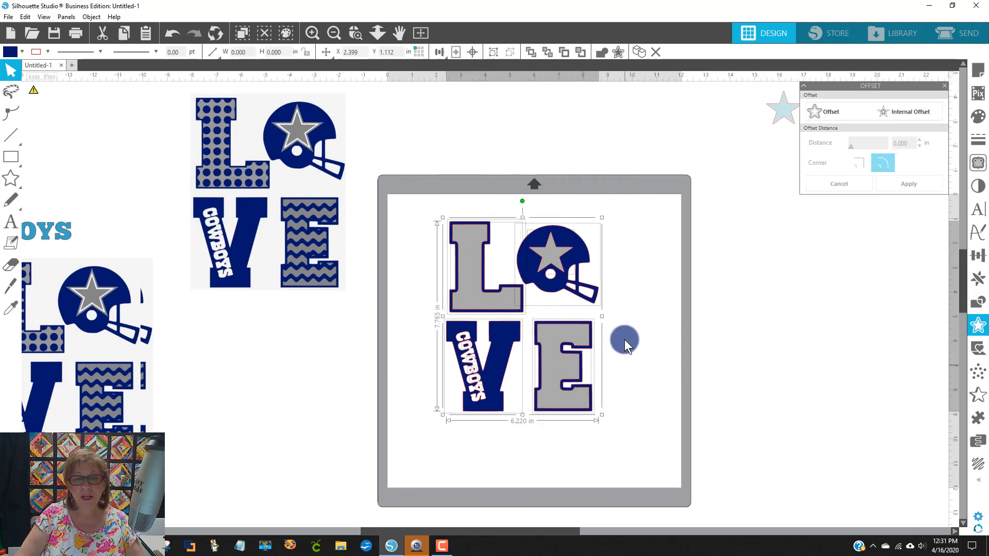
{"action": "left_click", "coordinate": [628, 325]}
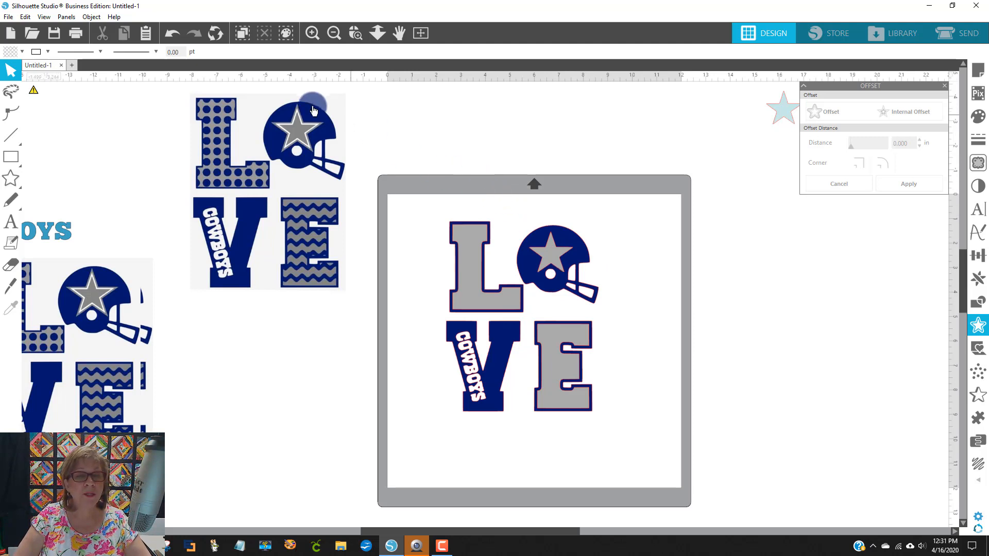
- Use Select by Color by fill to select the navy shapes on the mat, and switch the selection to the grey RGB (170,170,170) shapes
{"action": "left_click", "coordinate": [287, 36]}
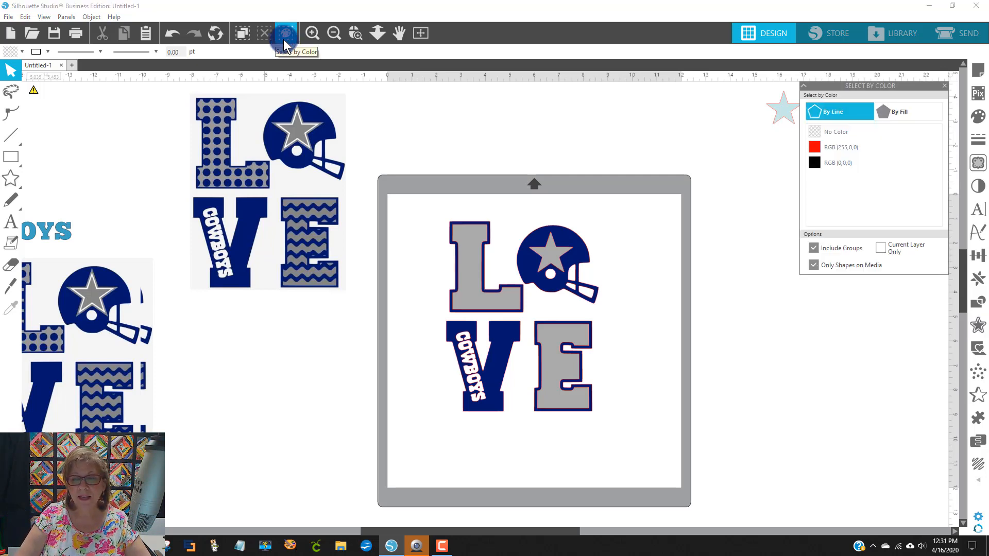
{"action": "left_click", "coordinate": [900, 112]}
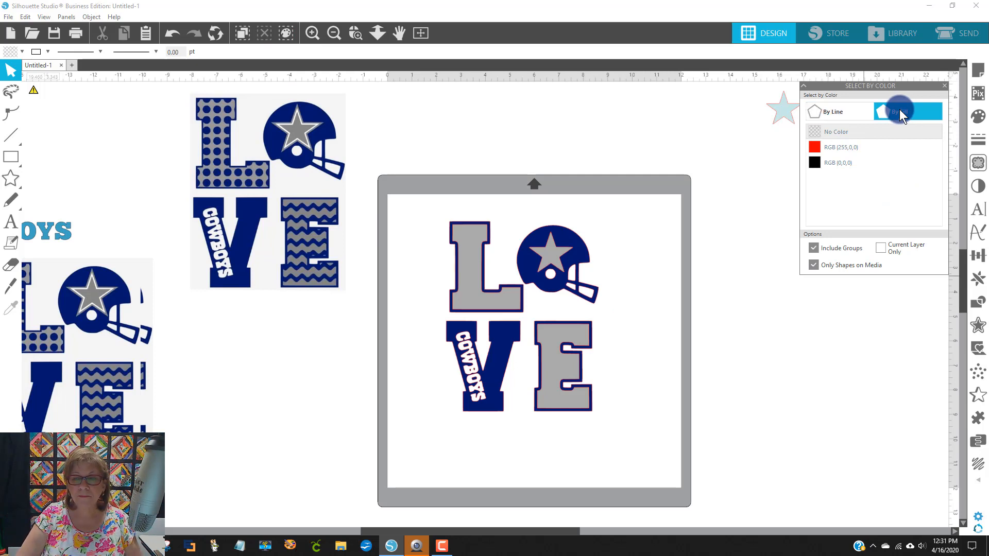
{"action": "left_click", "coordinate": [846, 162]}
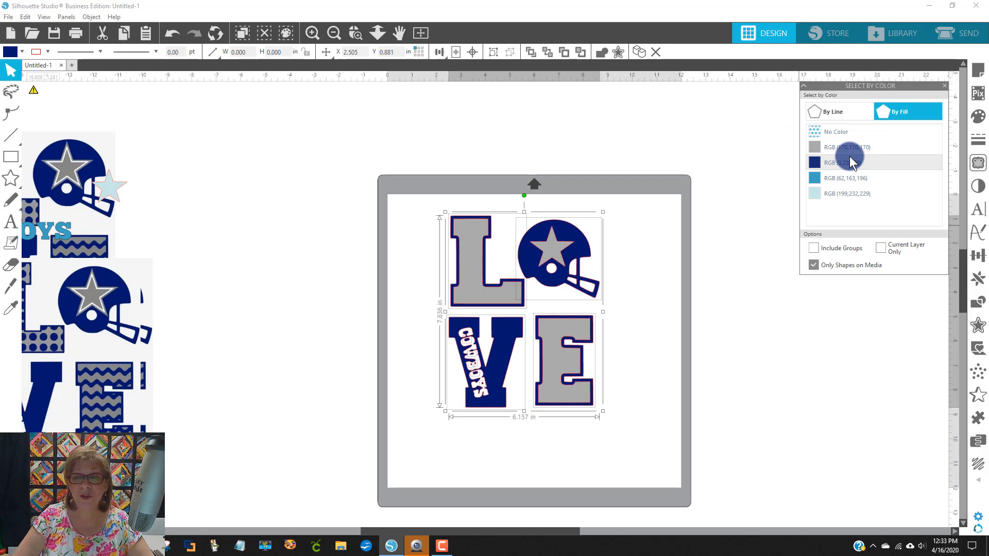
{"action": "left_click", "coordinate": [865, 141]}
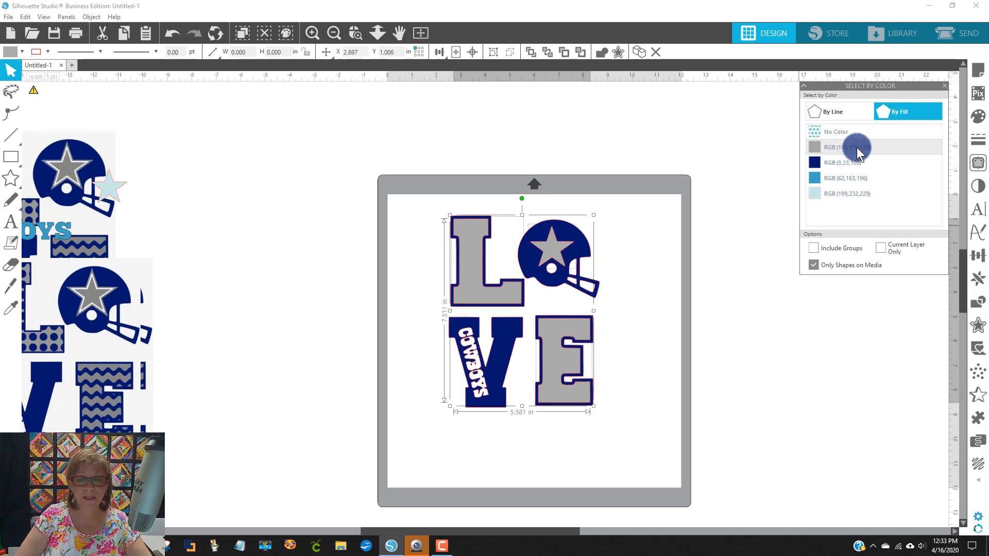
{"action": "left_click", "coordinate": [664, 148]}
{"action": "left_click", "coordinate": [855, 149]}
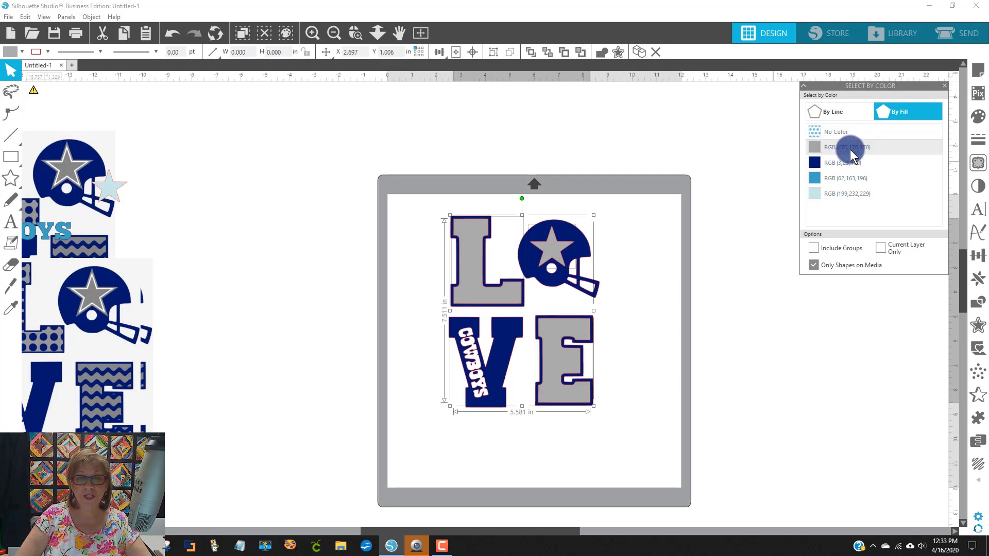
- Combine the selected grey L, star and E into a compound path and move it about 12 in to the right, off the mat
{"action": "left_click", "coordinate": [89, 21]}
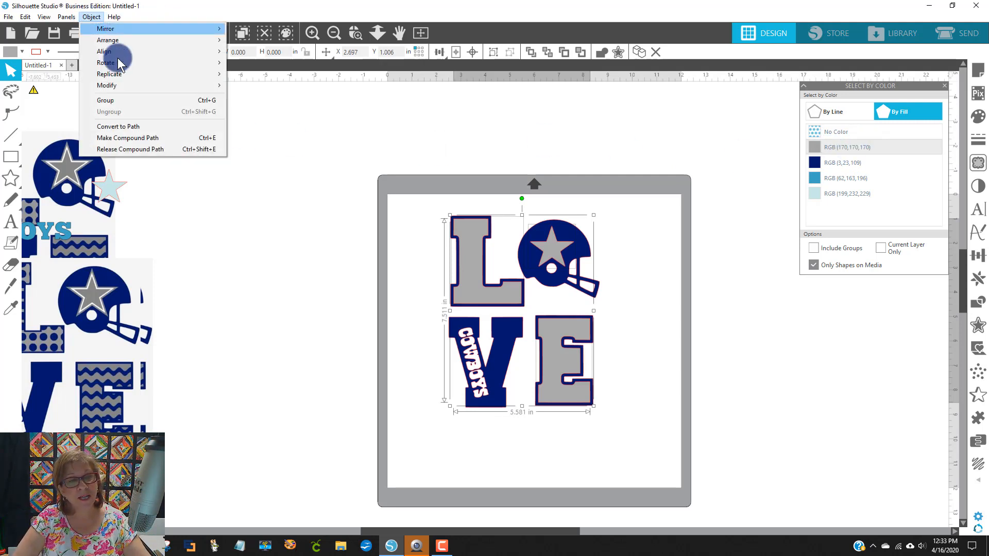
{"action": "left_click", "coordinate": [143, 137]}
{"action": "left_click", "coordinate": [475, 224]}
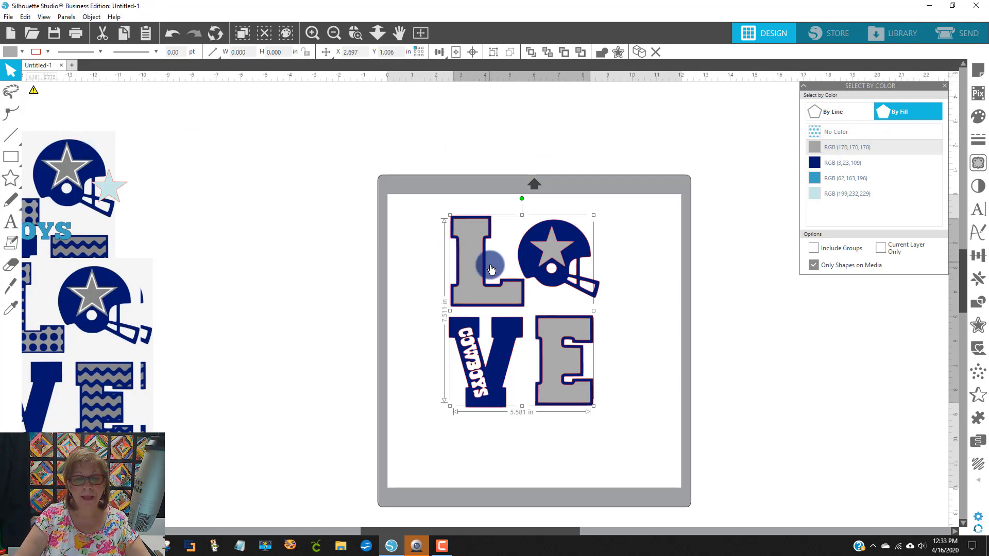
{"action": "left_click_drag", "start_coordinate": [462, 273], "coordinate": [764, 349]}
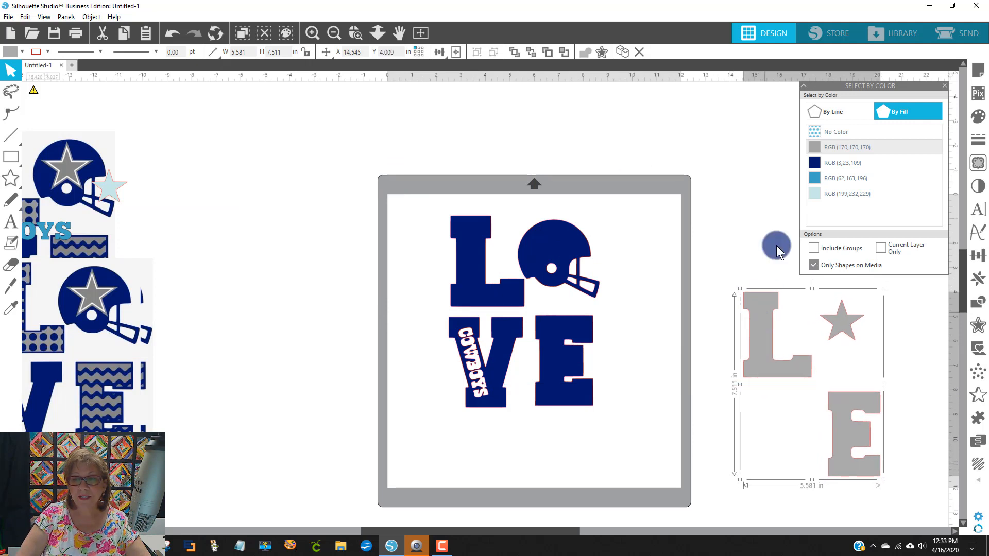
- Select all navy shapes by fill colour, combine them into a compound path and move it about 13 in to the right, off the mat
{"action": "left_click", "coordinate": [840, 163]}
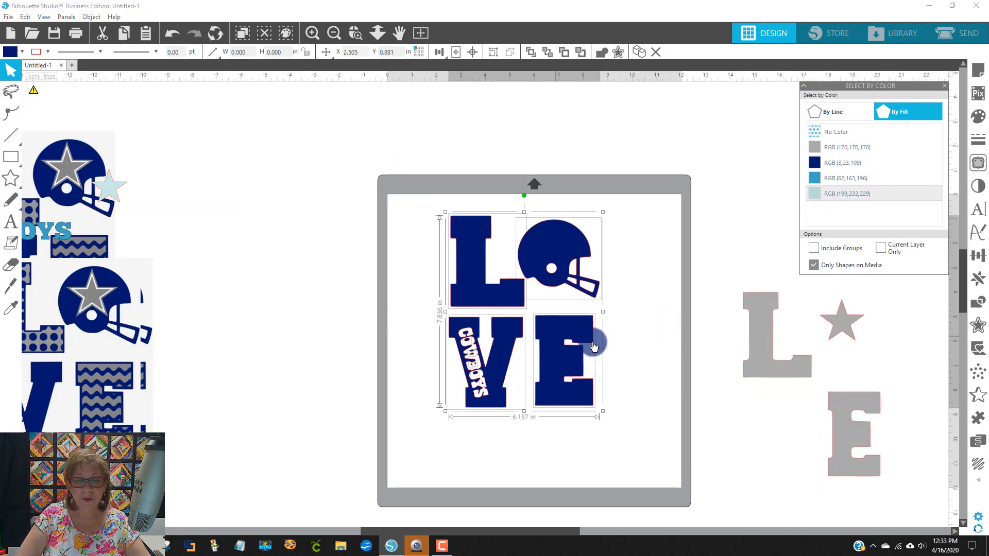
{"action": "left_click", "coordinate": [91, 17]}
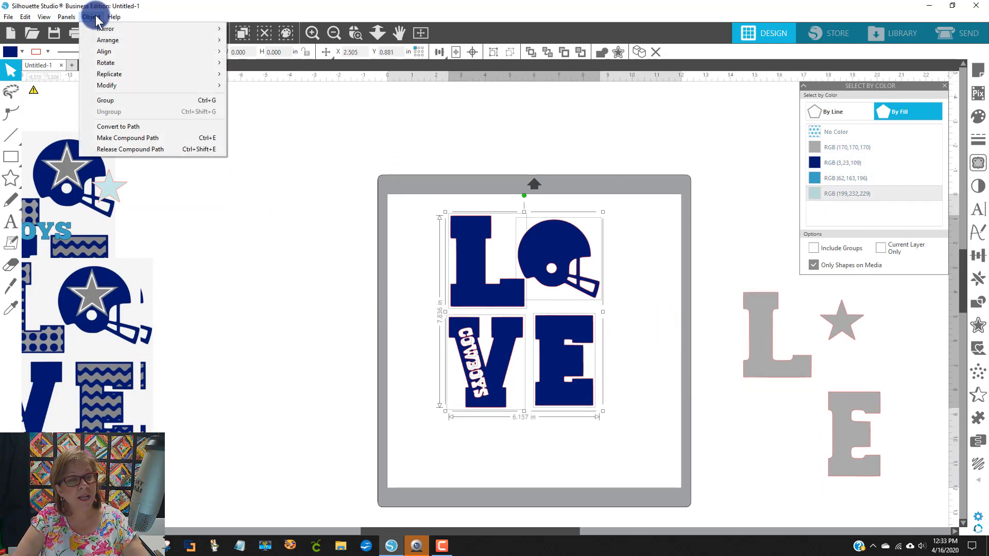
{"action": "left_click", "coordinate": [123, 137]}
{"action": "left_click_drag", "start_coordinate": [498, 299], "coordinate": [715, 342]}
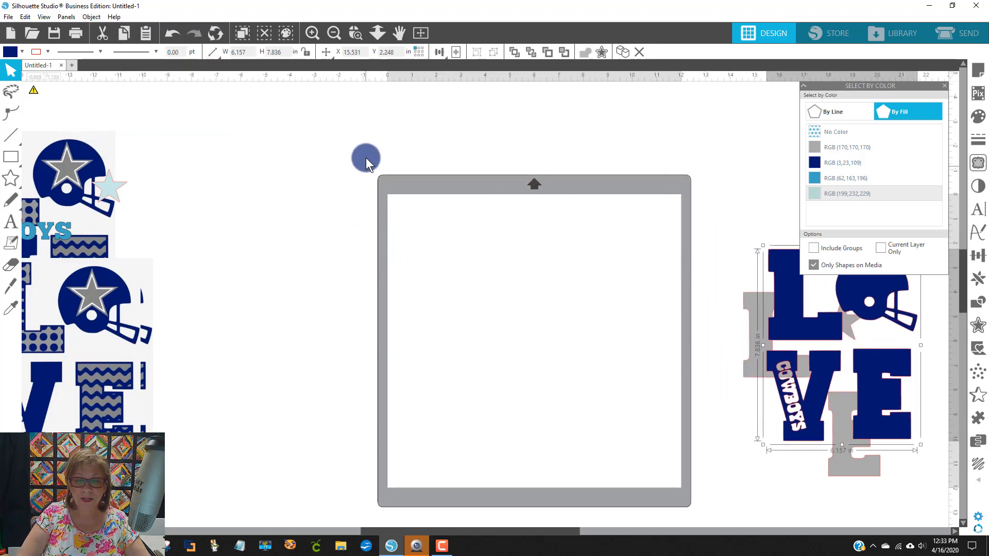
- Check the emptied mat for leftover shapes, with Include Groups enabled for the colour selection
{"action": "left_click_drag", "start_coordinate": [380, 150], "coordinate": [689, 504]}
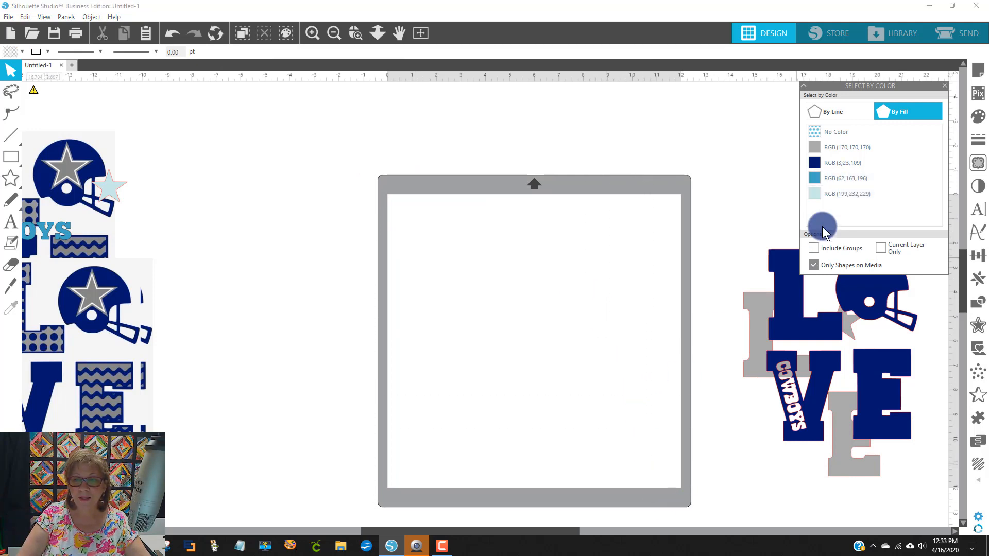
{"action": "left_click", "coordinate": [812, 249]}
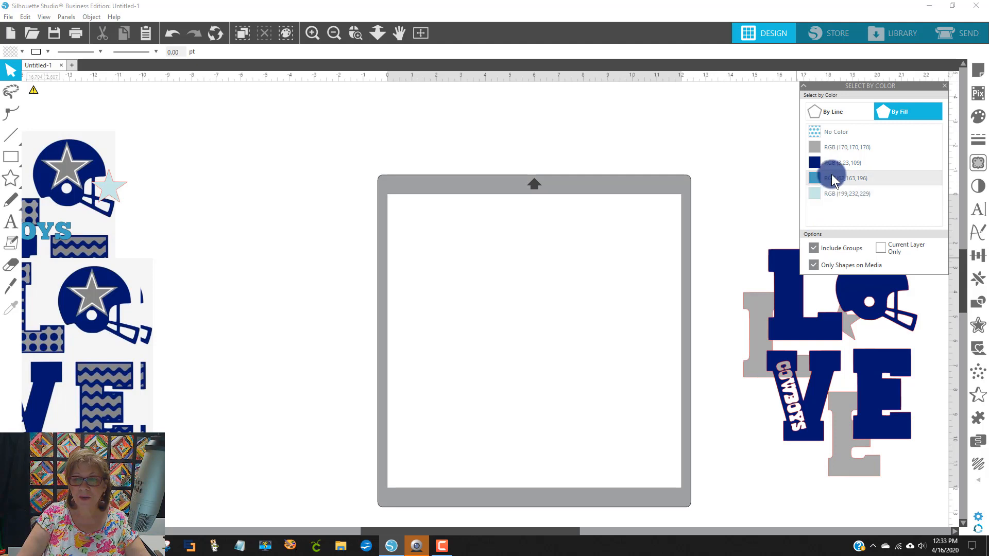
{"action": "left_click", "coordinate": [827, 194]}
{"action": "left_click", "coordinate": [834, 112]}
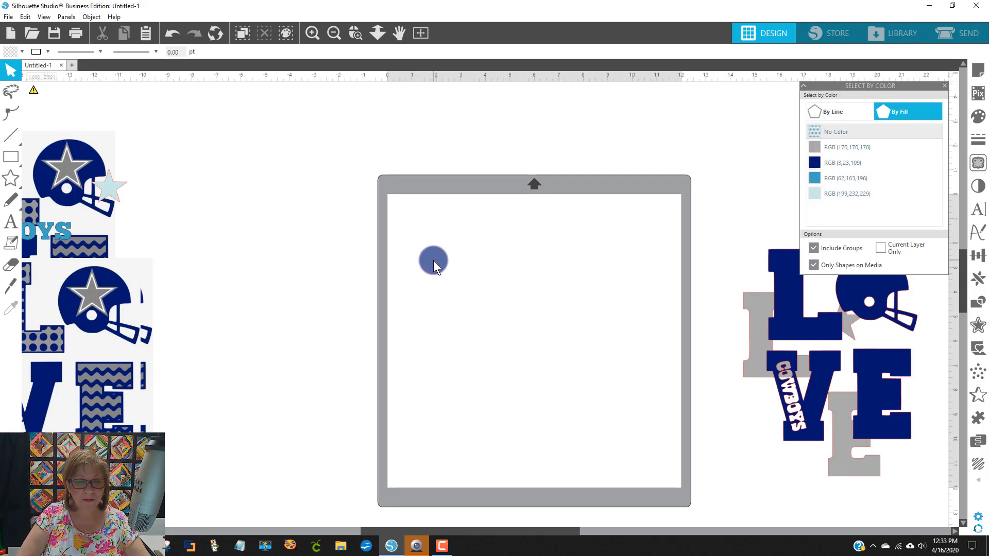
{"action": "scroll", "coordinate": [706, 469], "scroll_direction": "down", "scroll_amount": 3}
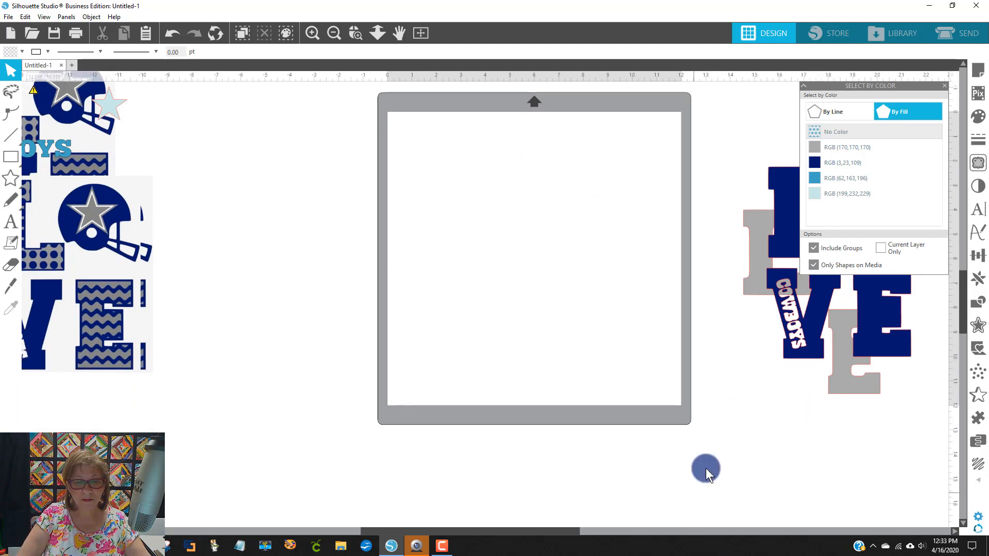
{"action": "scroll", "coordinate": [688, 480], "scroll_direction": "up", "scroll_amount": 2}
{"action": "scroll", "coordinate": [762, 429], "scroll_direction": "up", "scroll_amount": 2}
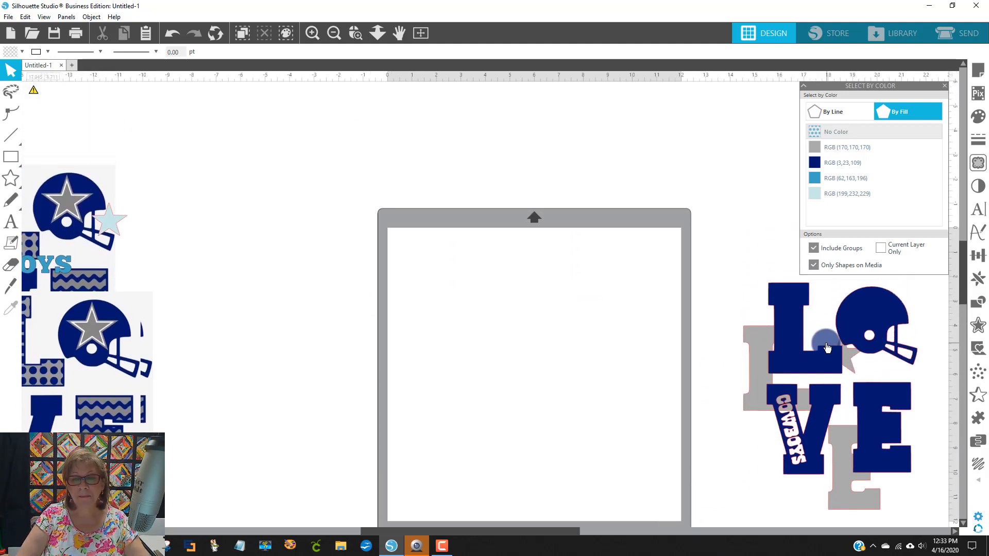
- Move the navy and grey compound paths back onto the mat, layering the grey pieces in front of the navy ones
{"action": "left_click_drag", "start_coordinate": [841, 312], "coordinate": [587, 299]}
{"action": "left_click_drag", "start_coordinate": [757, 368], "coordinate": [517, 326]}
{"action": "right_click", "coordinate": [425, 316]}
{"action": "left_click", "coordinate": [465, 263]}
- Select the whole layered LOVE design and save the selection to the Desktop as an SVG named DALLAS COWBOYS
{"action": "left_click_drag", "start_coordinate": [385, 231], "coordinate": [697, 469]}
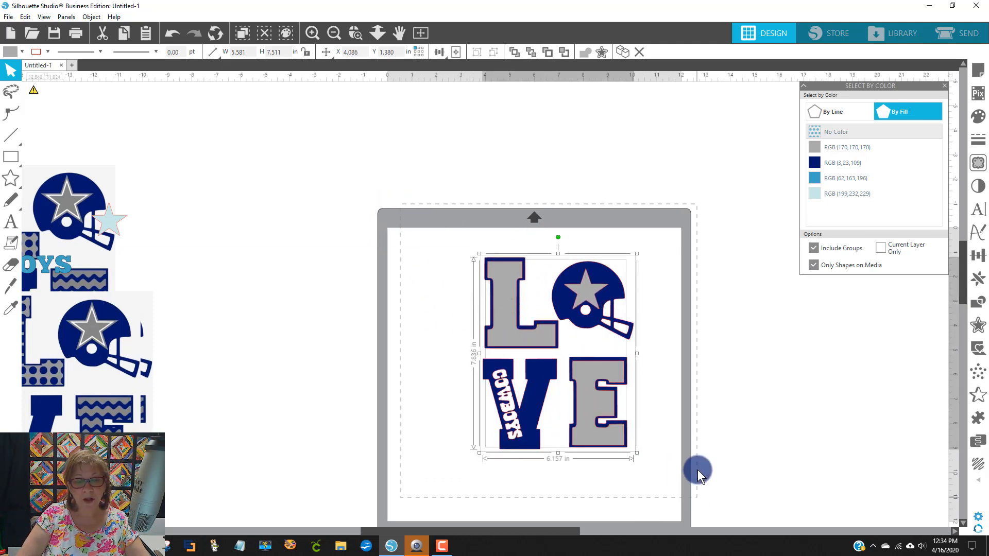
{"action": "left_click", "coordinate": [9, 17]}
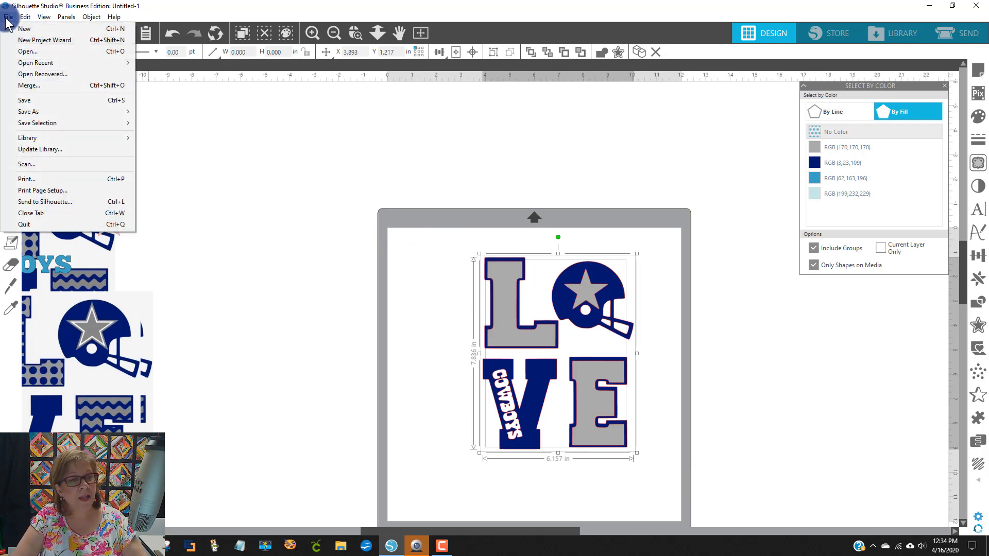
{"action": "left_click", "coordinate": [53, 124]}
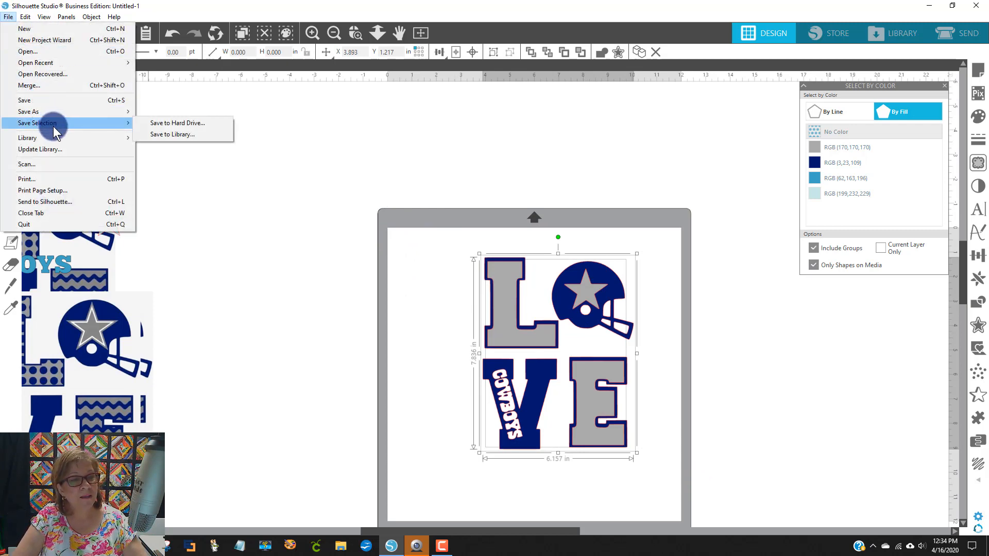
{"action": "left_click", "coordinate": [209, 123]}
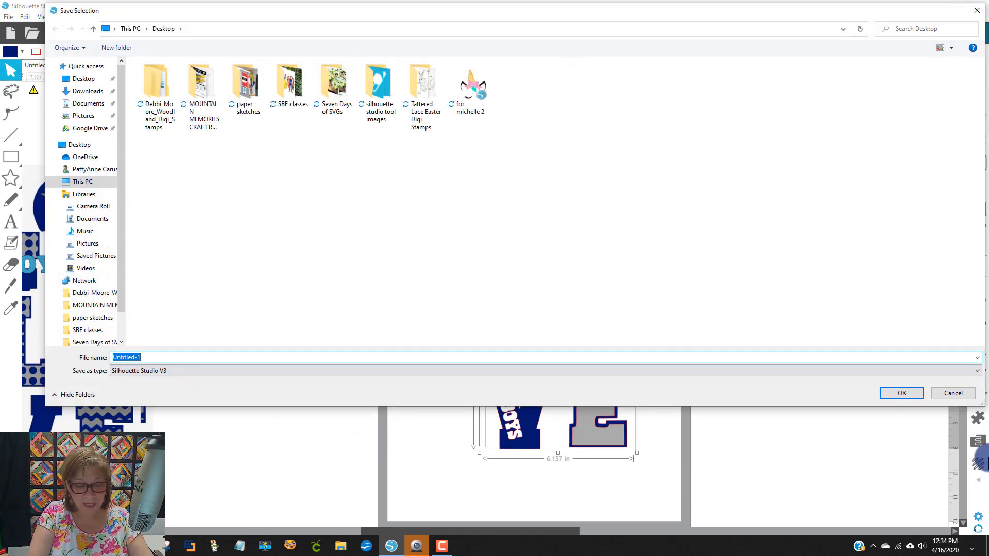
{"action": "type", "text": "DALLAS COWBOYS"}
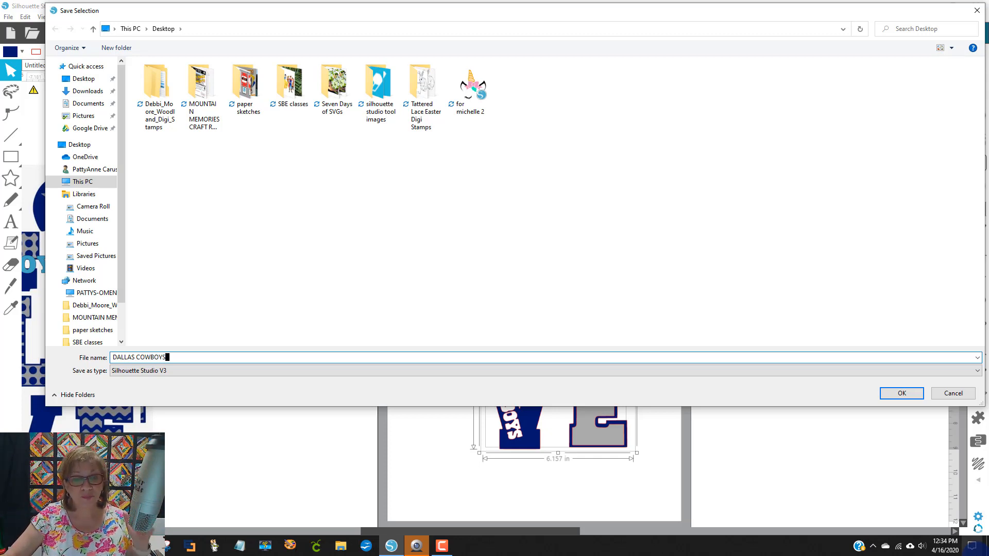
{"action": "left_click", "coordinate": [204, 370]}
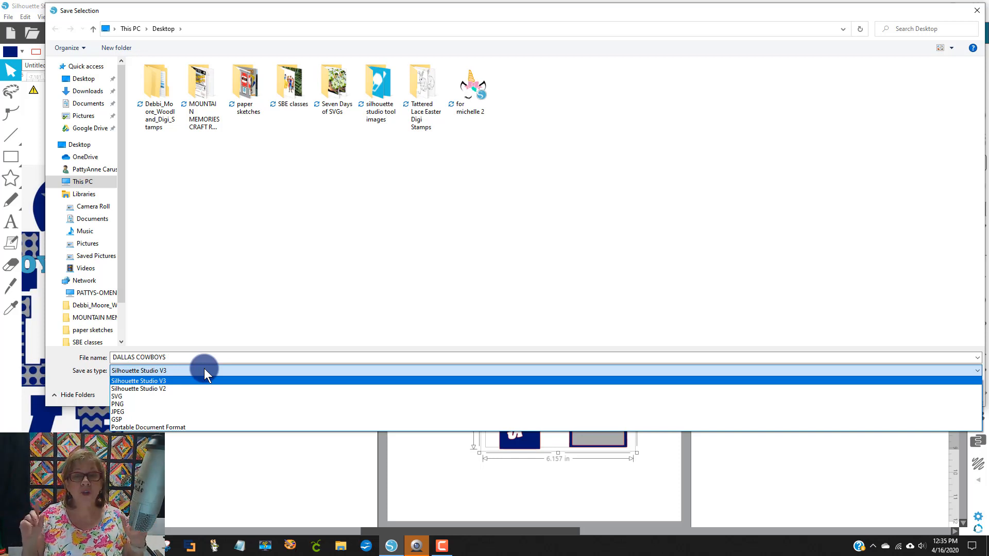
{"action": "left_click", "coordinate": [159, 396]}
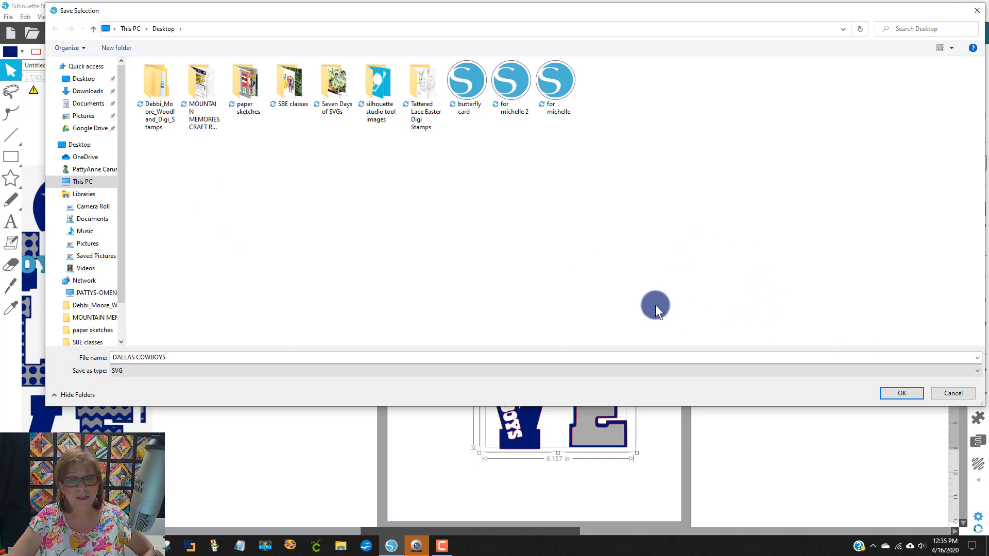
{"action": "left_click", "coordinate": [902, 393]}
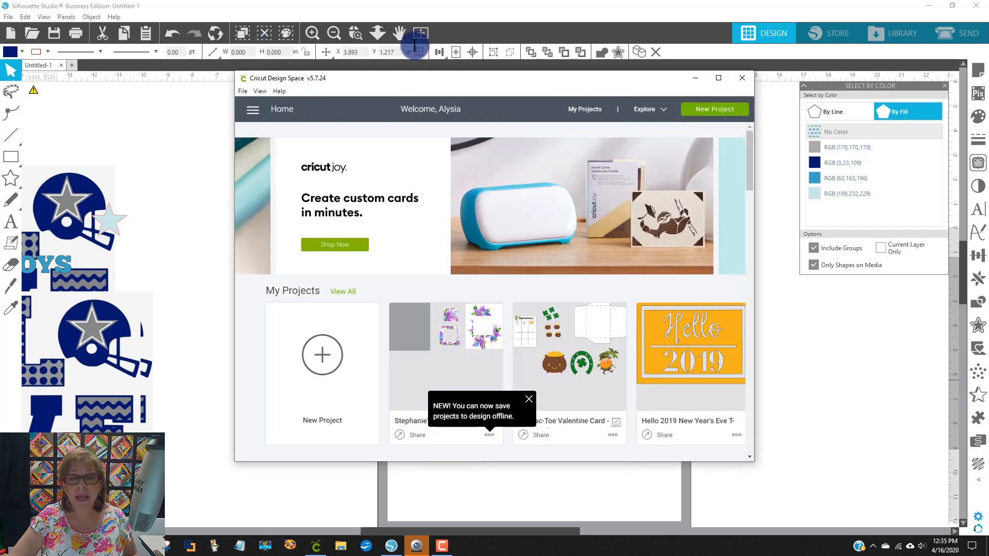
{"action": "left_click_drag", "start_coordinate": [489, 74], "coordinate": [55, 88]}
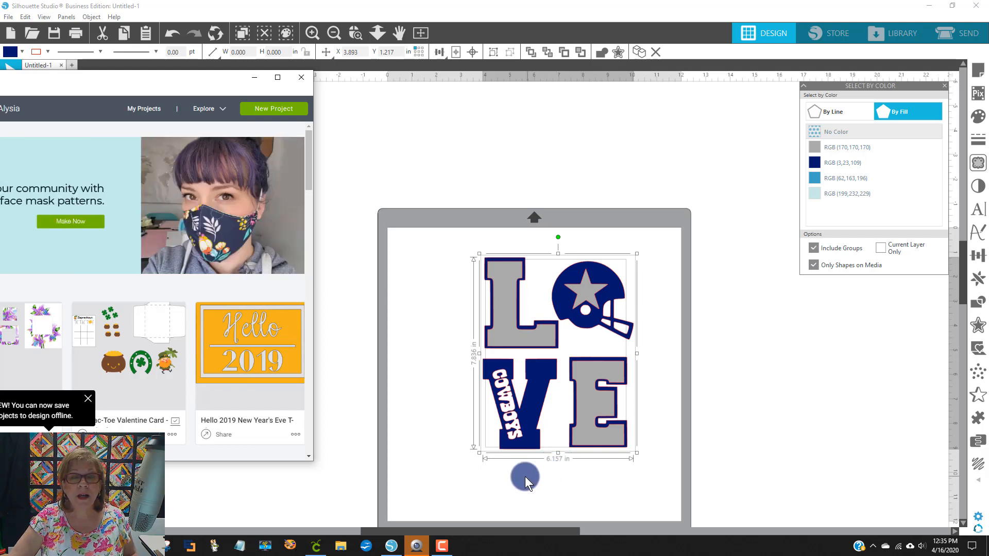
{"action": "left_click", "coordinate": [560, 419]}
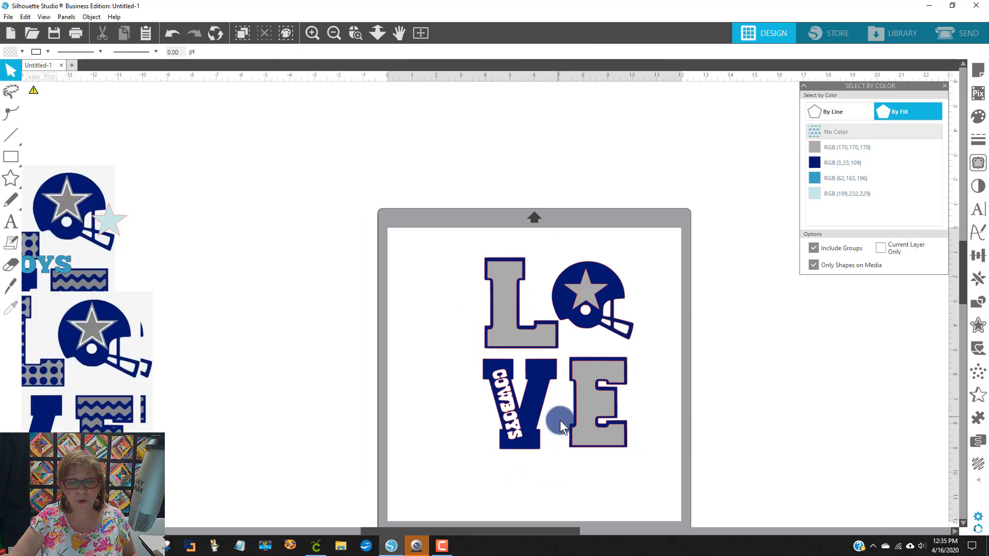
{"action": "left_click_drag", "start_coordinate": [627, 451], "coordinate": [713, 477]}
{"action": "key", "text": "ctrl+z"}
{"action": "key", "text": "ctrl+z"}
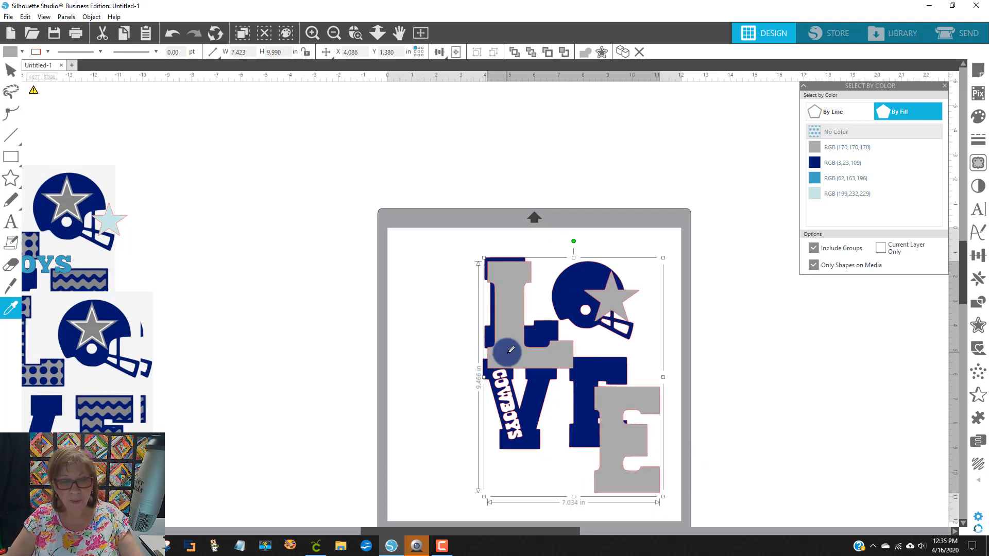
- Select the whole layered LOVE design, enlarge it to about 8.5 in wide and move it fully onto the mat
{"action": "left_click", "coordinate": [401, 249]}
{"action": "left_click_drag", "start_coordinate": [444, 248], "coordinate": [684, 453]}
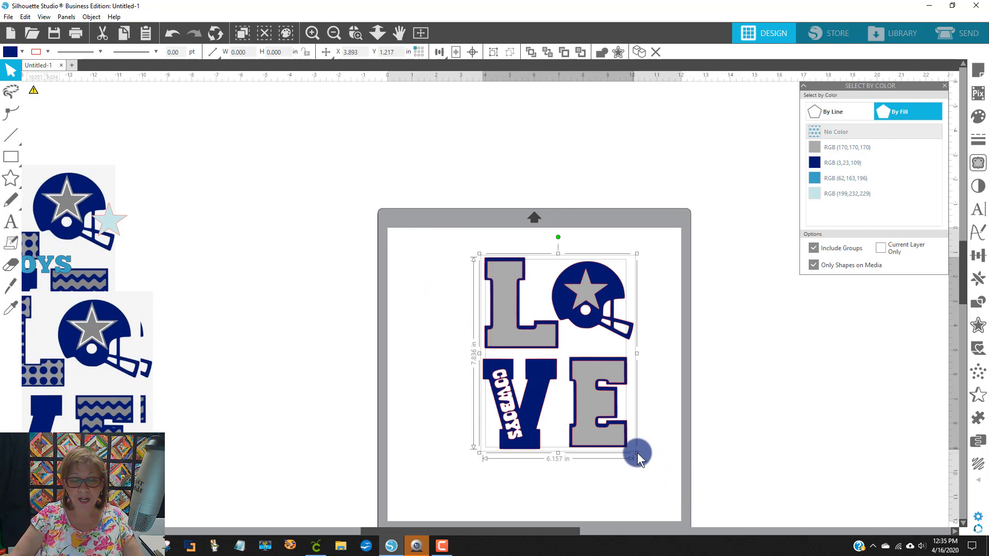
{"action": "left_click_drag", "start_coordinate": [638, 454], "coordinate": [744, 486]}
{"action": "scroll", "coordinate": [752, 450], "scroll_direction": "down", "scroll_amount": 3}
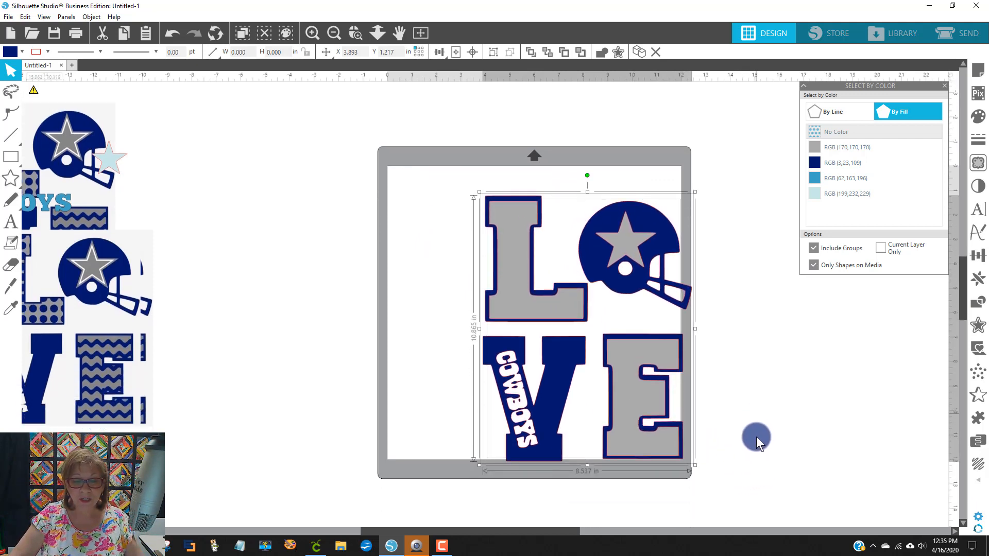
{"action": "left_click_drag", "start_coordinate": [644, 383], "coordinate": [592, 366]}
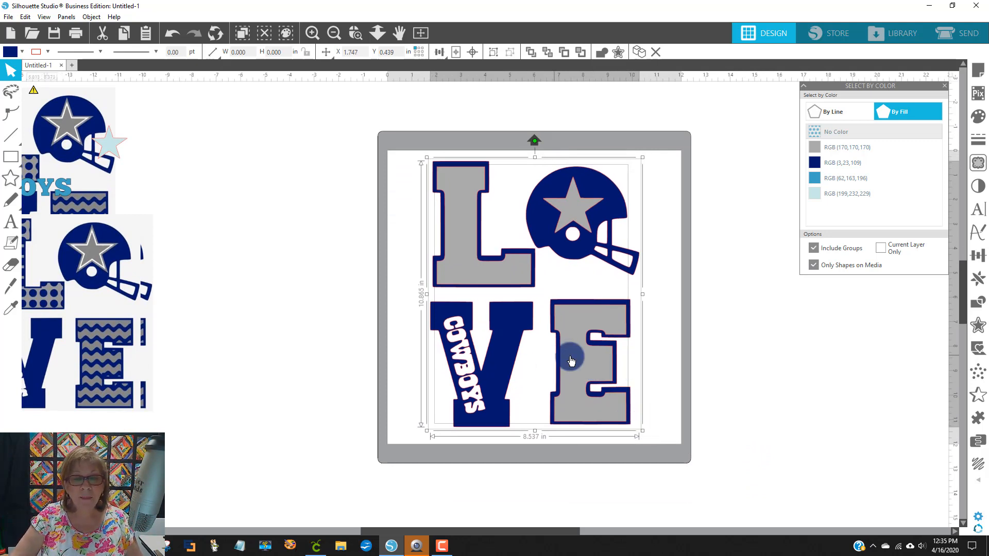
- Set the LOVE design's width to 9 in with the aspect ratio locked and reposition it within the mat
{"action": "left_click", "coordinate": [309, 60]}
{"action": "left_click", "coordinate": [309, 59]}
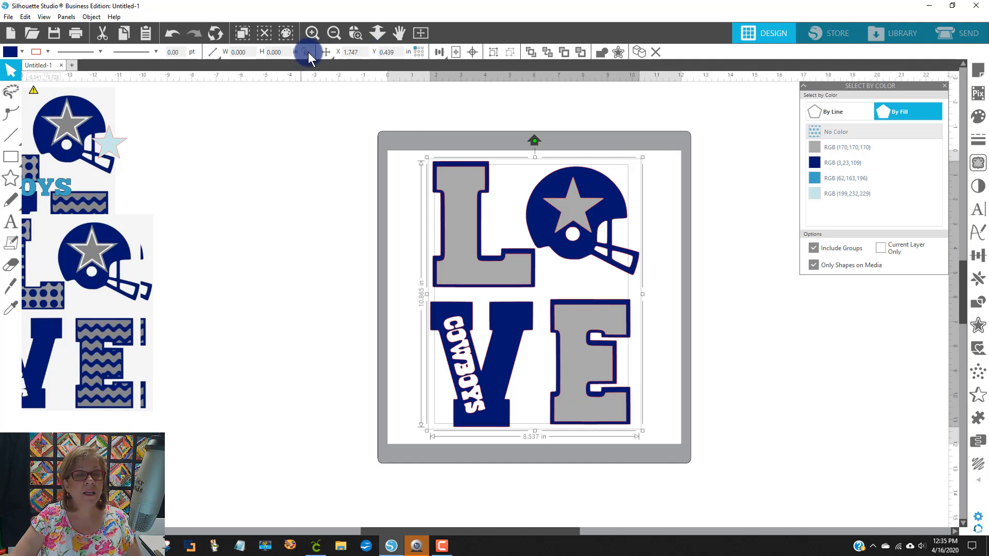
{"action": "left_click", "coordinate": [240, 52]}
{"action": "left_click", "coordinate": [335, 90]}
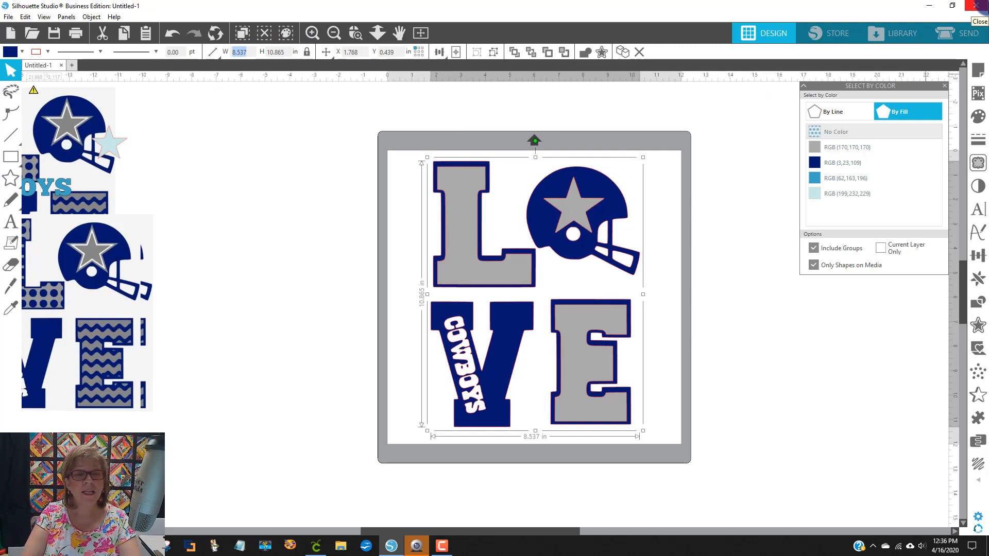
{"action": "type", "text": "9"}
{"action": "key", "text": "Return"}
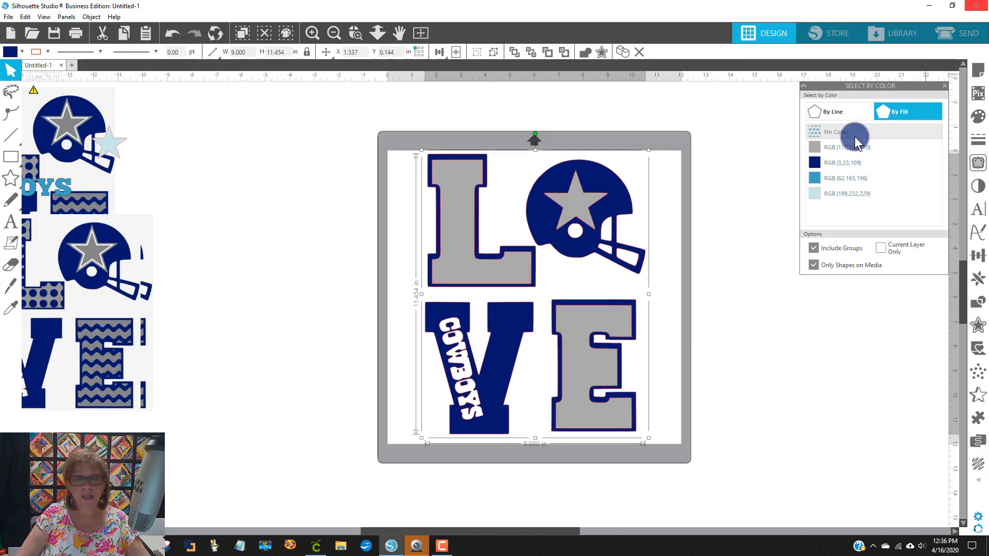
{"action": "left_click_drag", "start_coordinate": [551, 257], "coordinate": [549, 261]}
{"action": "left_click", "coordinate": [8, 17]}
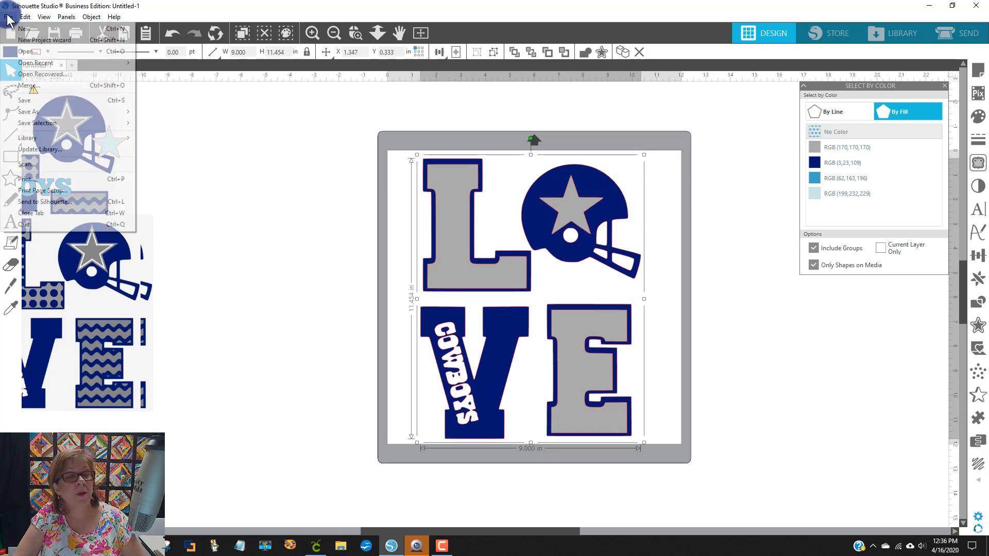
{"action": "mouse_move", "coordinate": [62, 123]}
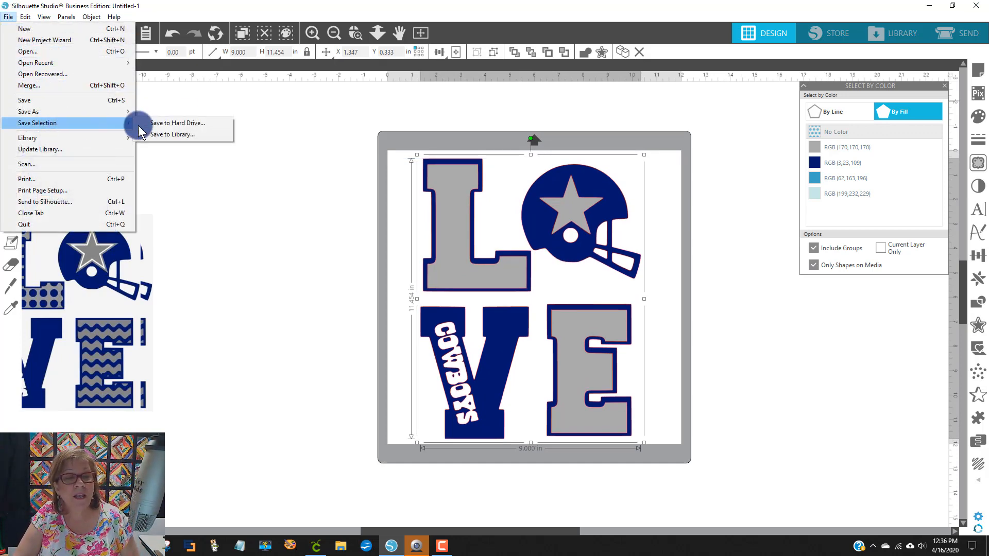
{"action": "left_click", "coordinate": [199, 126]}
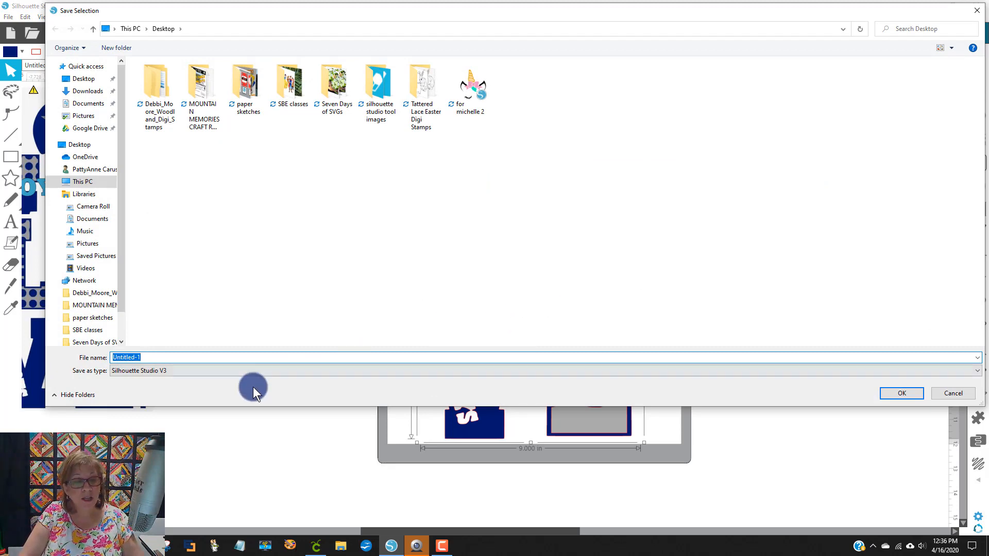
{"action": "left_click", "coordinate": [977, 10]}
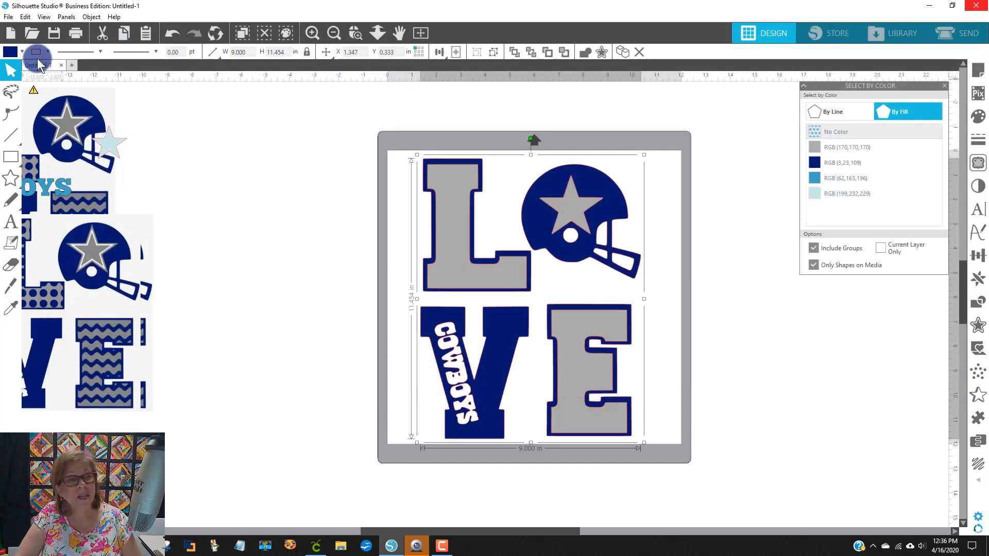
- Save the selected design to the Desktop as an SVG named 9.00 DALLAS COWBOYS
{"action": "left_click", "coordinate": [8, 18]}
{"action": "mouse_move", "coordinate": [40, 123]}
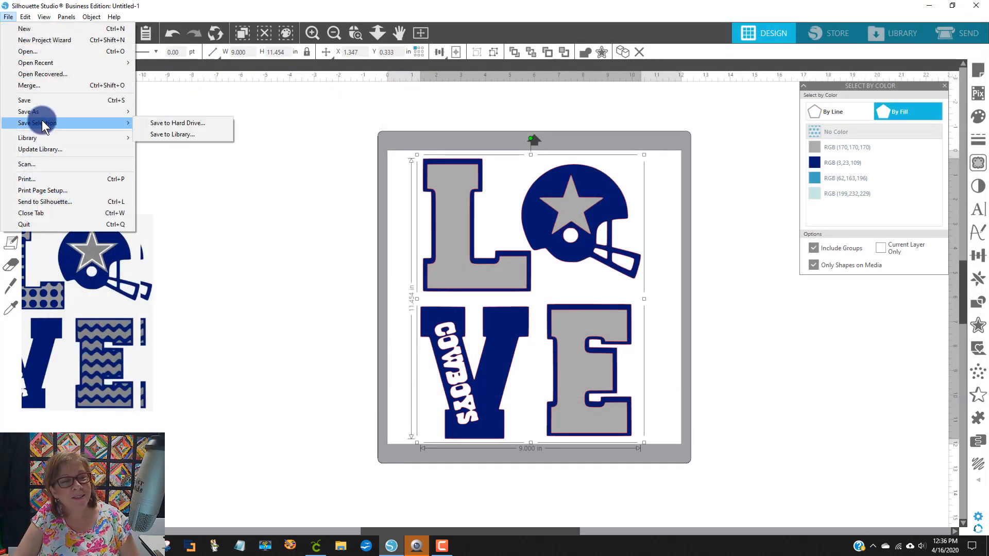
{"action": "left_click", "coordinate": [194, 123]}
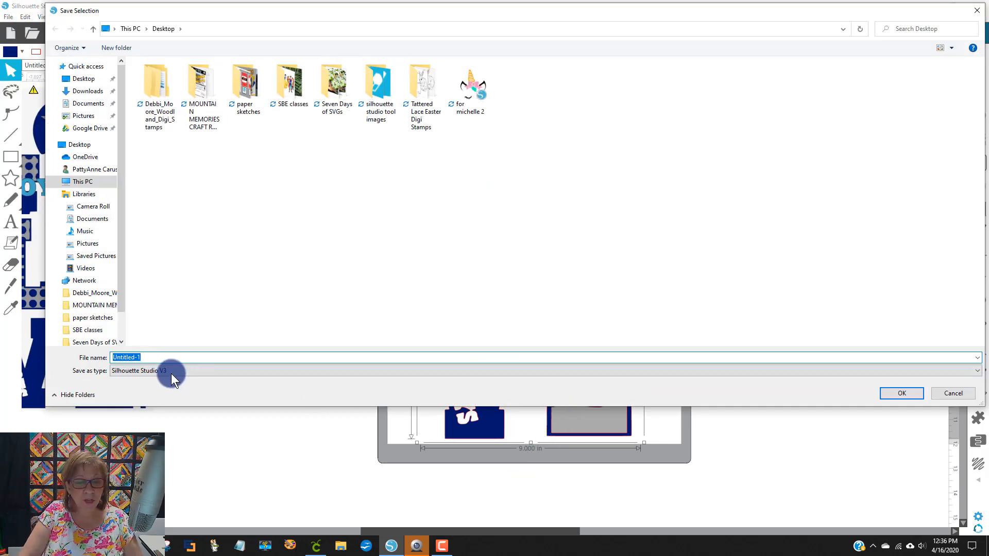
{"action": "type", "text": "9"}
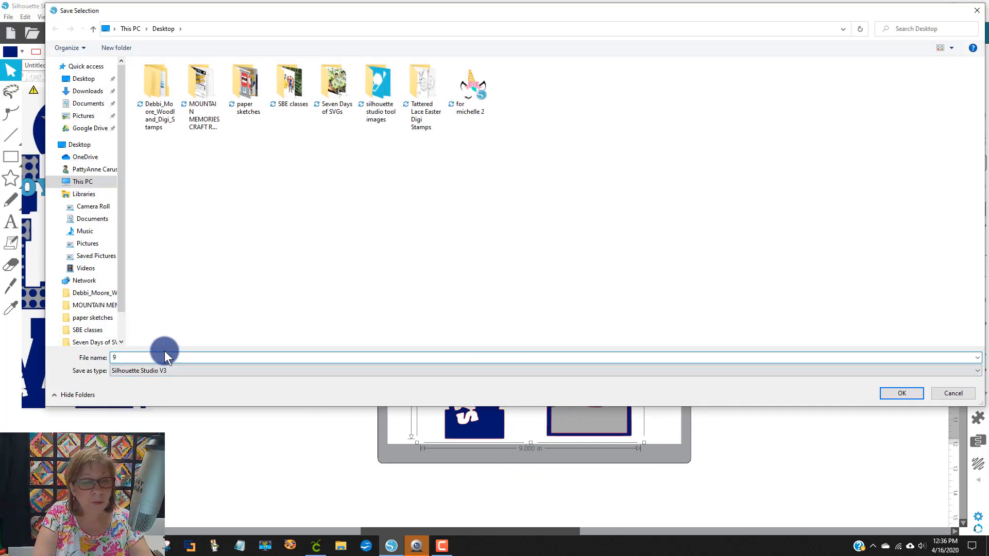
{"action": "type", "text": ".00"}
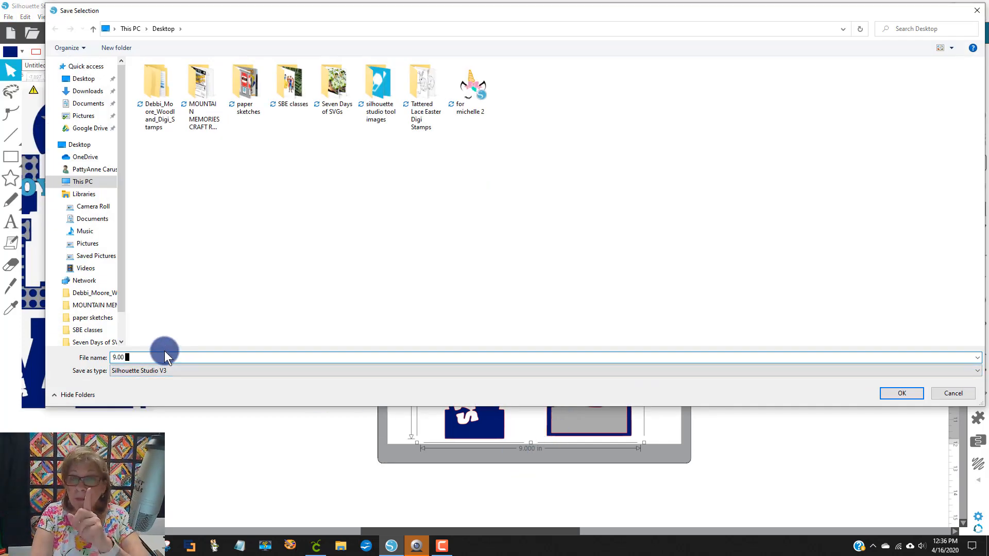
{"action": "type", "text": " DA"}
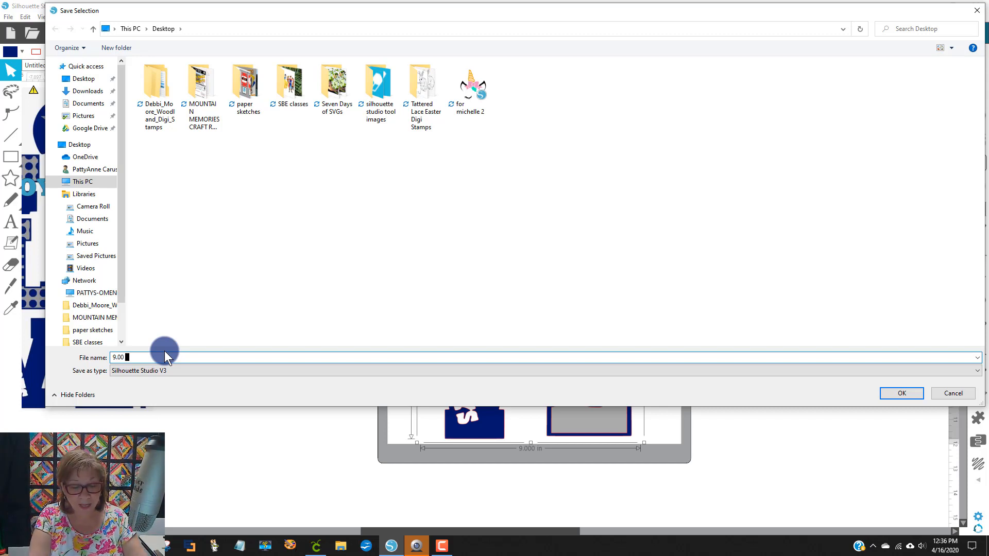
{"action": "type", "text": "LLAS "}
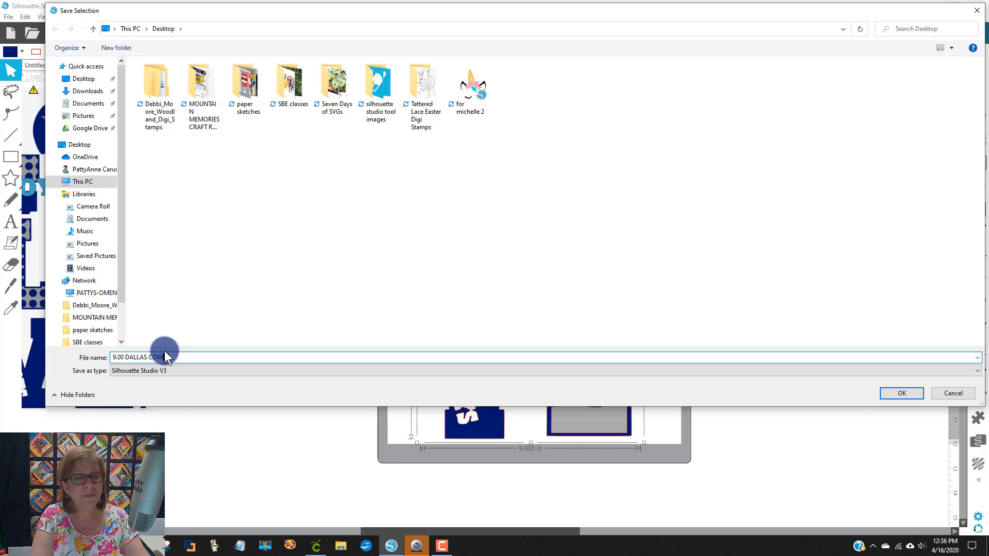
{"action": "type", "text": "COWBOYS"}
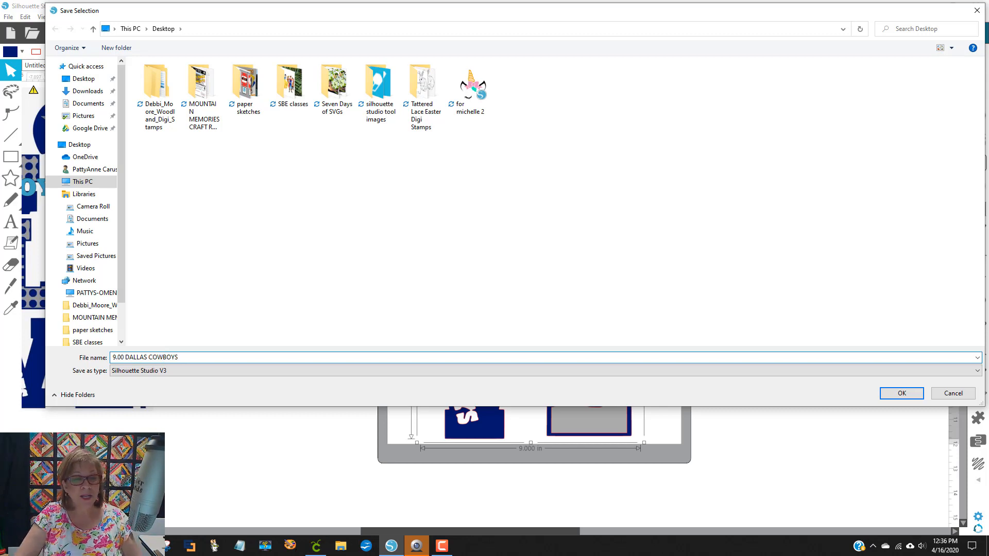
{"action": "left_click", "coordinate": [172, 370]}
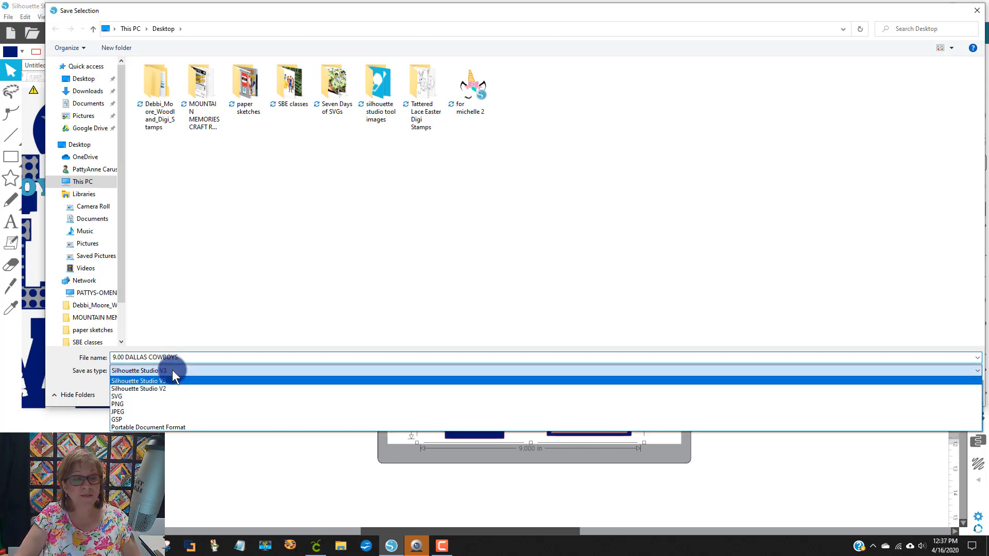
{"action": "left_click", "coordinate": [163, 395]}
{"action": "left_click", "coordinate": [901, 393]}
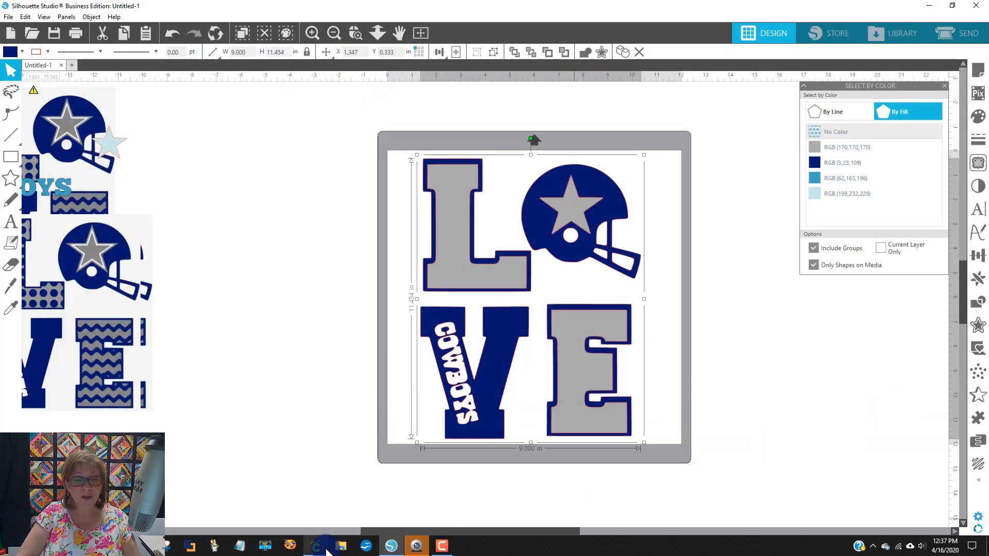
- Switch to Cricut Design Space, maximize its window and start a new project
{"action": "left_click", "coordinate": [318, 551]}
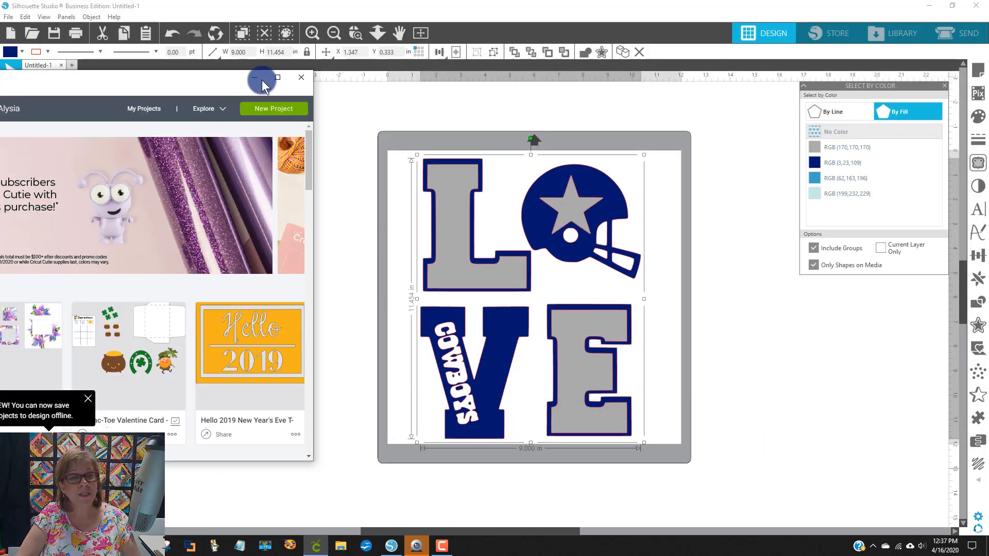
{"action": "left_click", "coordinate": [278, 78]}
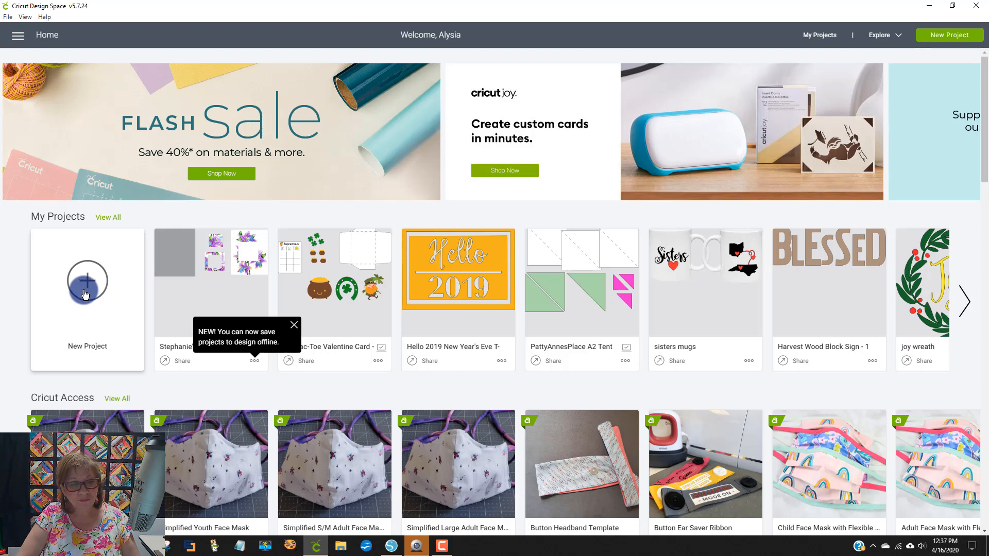
{"action": "left_click", "coordinate": [86, 296]}
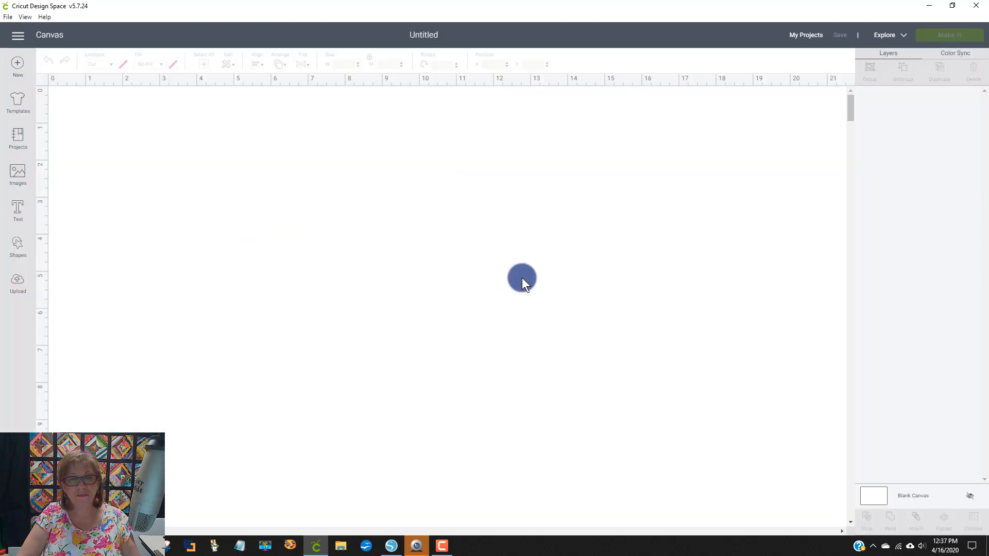
- Upload the 9.00 DALLAS COWBOYS SVG from the Desktop as an image and save it to the uploads
{"action": "left_click", "coordinate": [17, 284]}
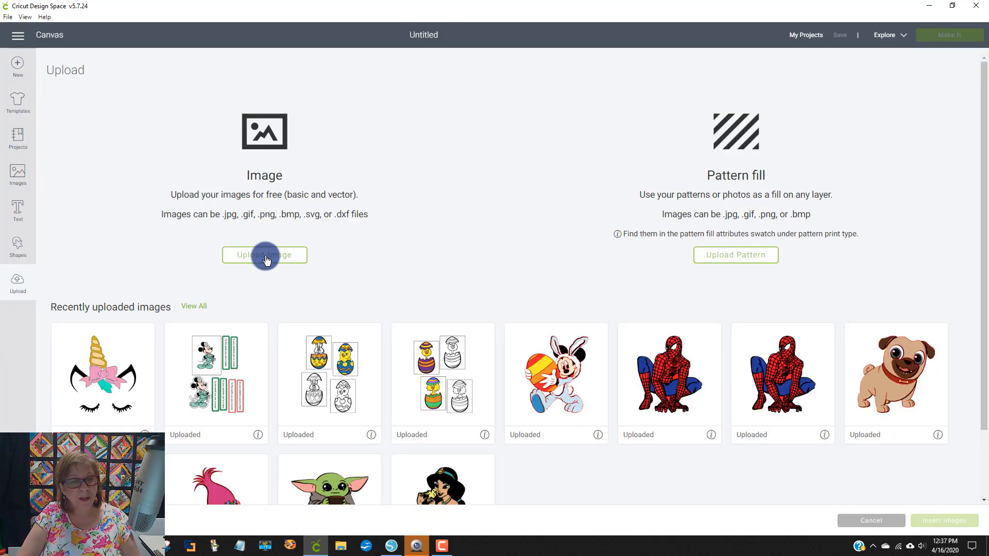
{"action": "left_click", "coordinate": [265, 255]}
{"action": "left_click", "coordinate": [524, 282]}
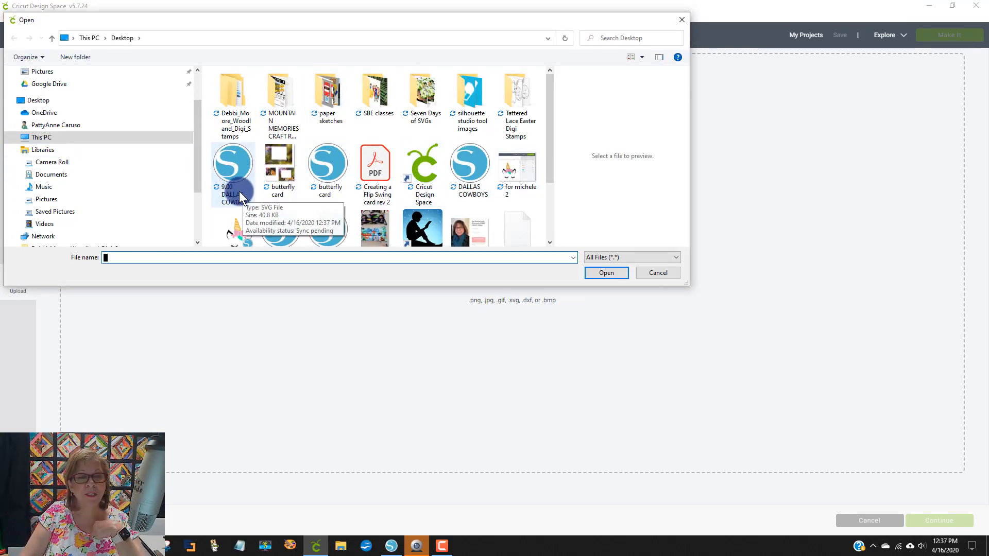
{"action": "left_click", "coordinate": [233, 178]}
{"action": "left_click", "coordinate": [607, 273]}
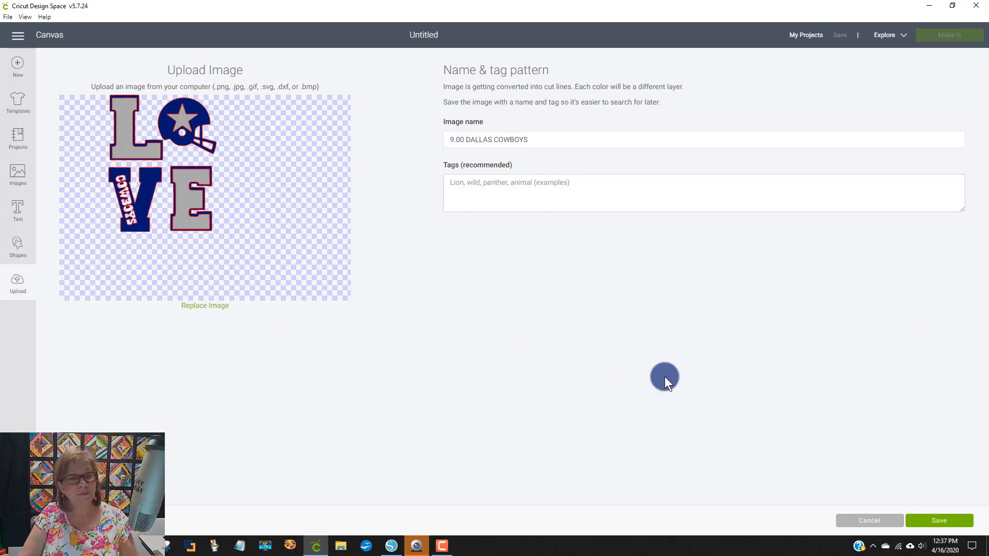
{"action": "left_click", "coordinate": [918, 530]}
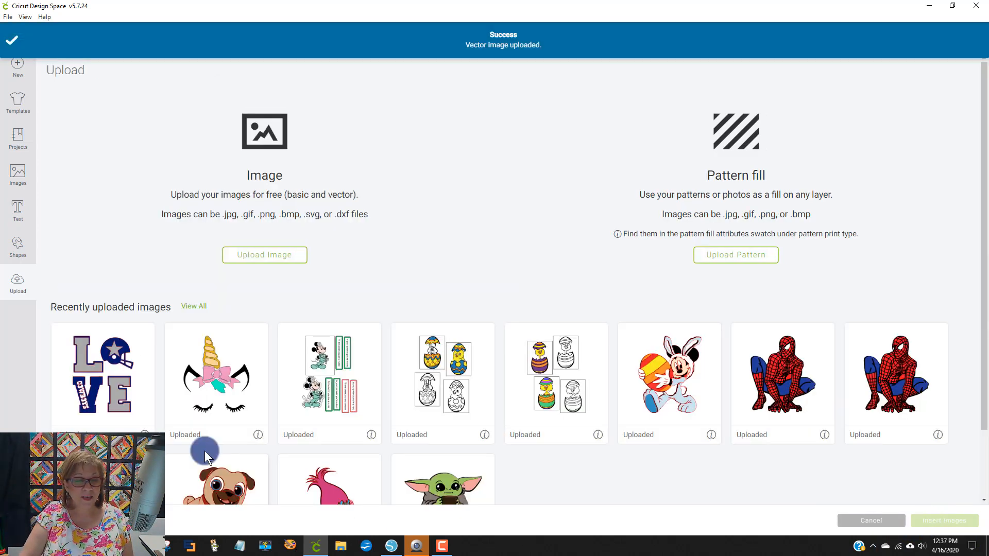
- Insert the uploaded LOVE image onto the canvas and set its width to 9 in
{"action": "left_click", "coordinate": [123, 406]}
{"action": "left_click", "coordinate": [943, 521]}
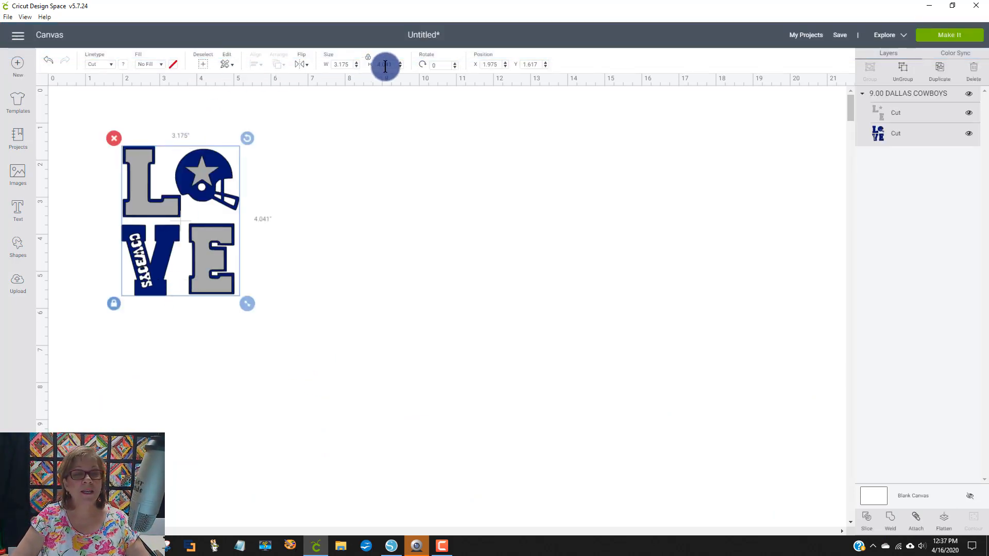
{"action": "double_click", "coordinate": [342, 64]}
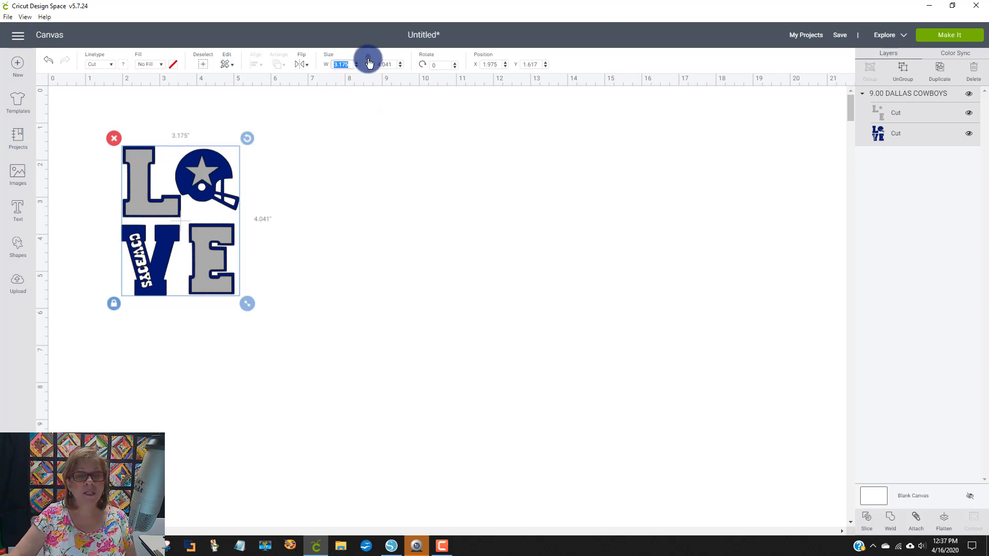
{"action": "type", "text": "9"}
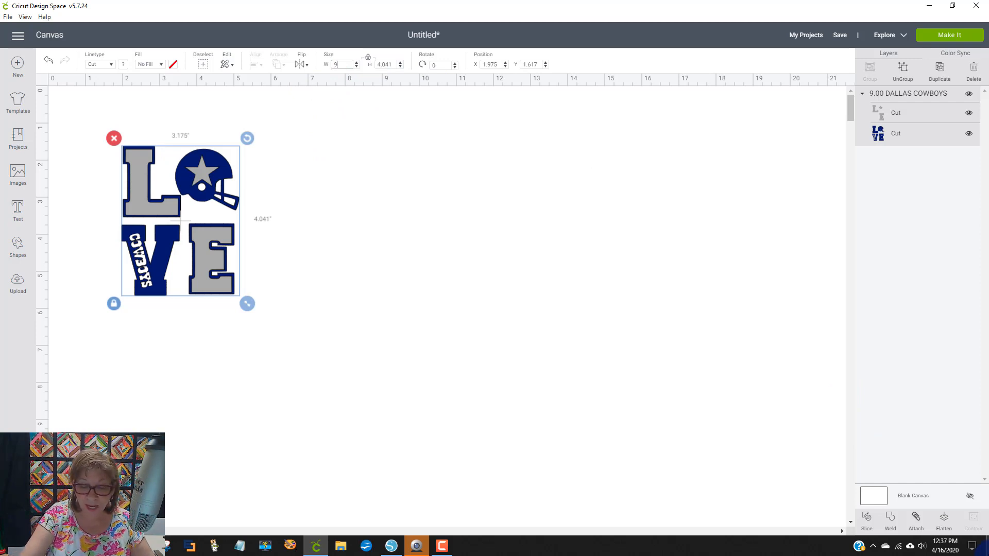
{"action": "key", "text": "Return"}
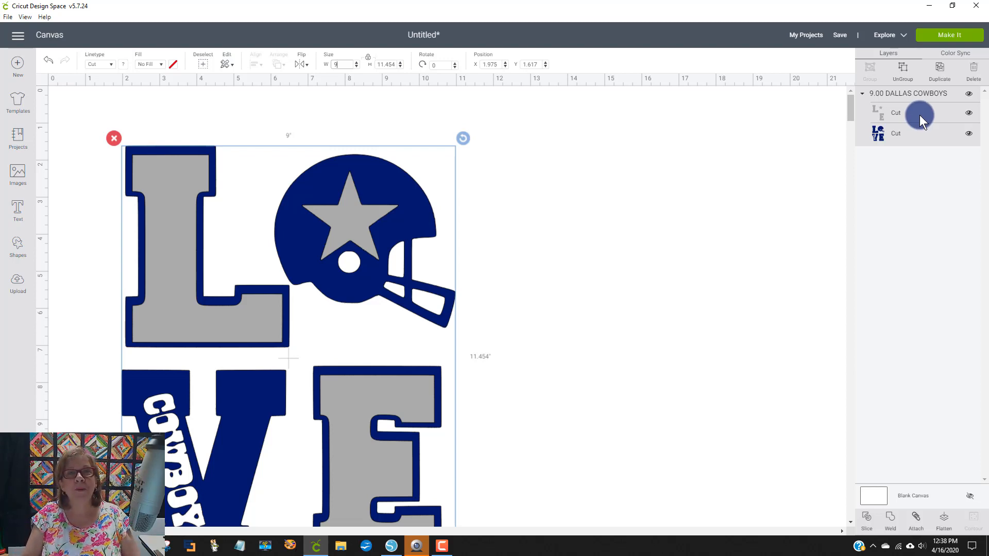
- Preview the project's grey and navy cutting mats, and switch back to Silhouette Studio
{"action": "left_click", "coordinate": [961, 35]}
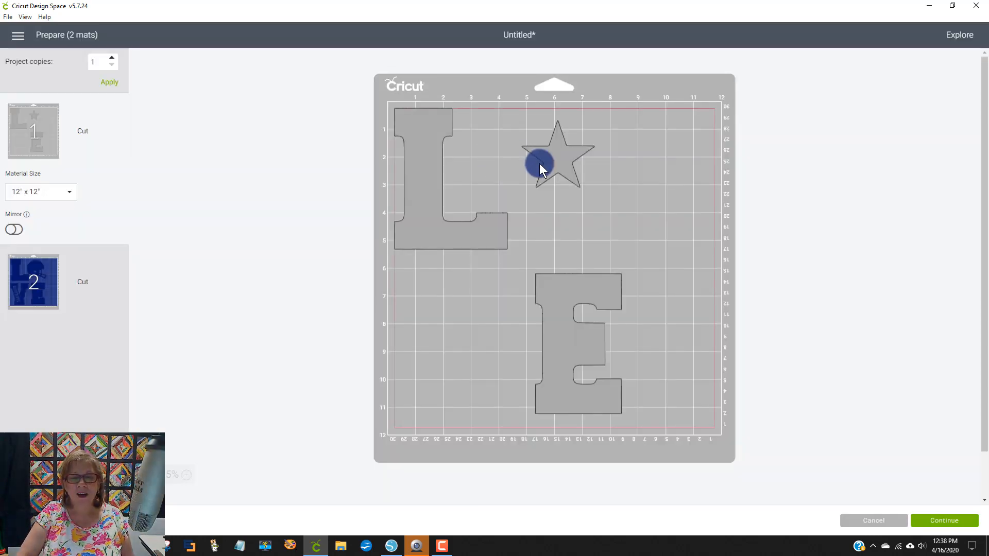
{"action": "left_click", "coordinate": [23, 296]}
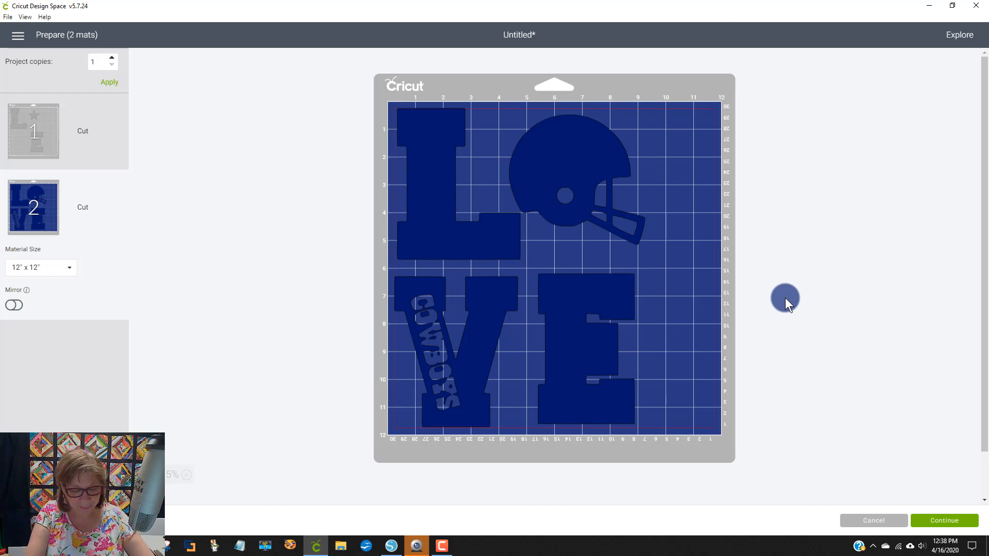
{"action": "key", "text": "alt+Tab"}
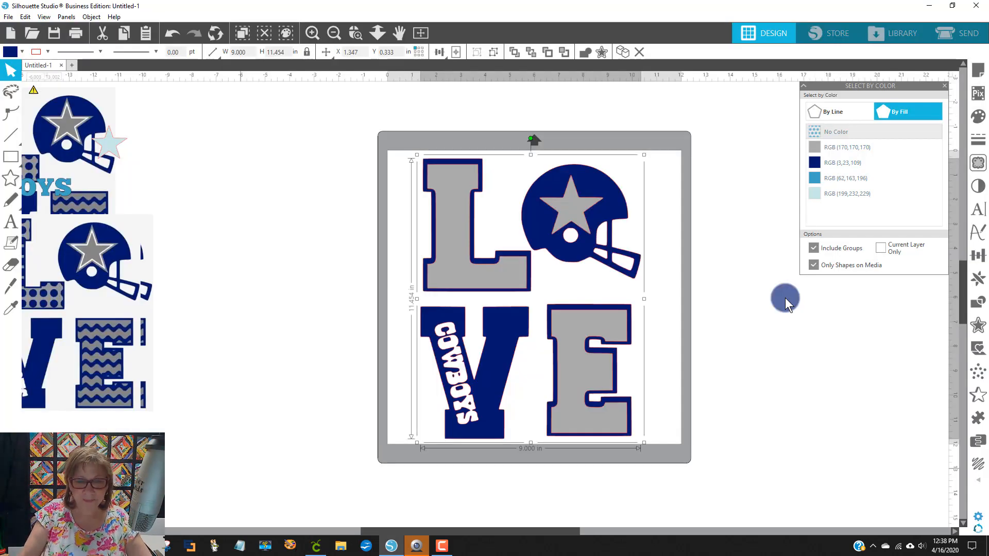